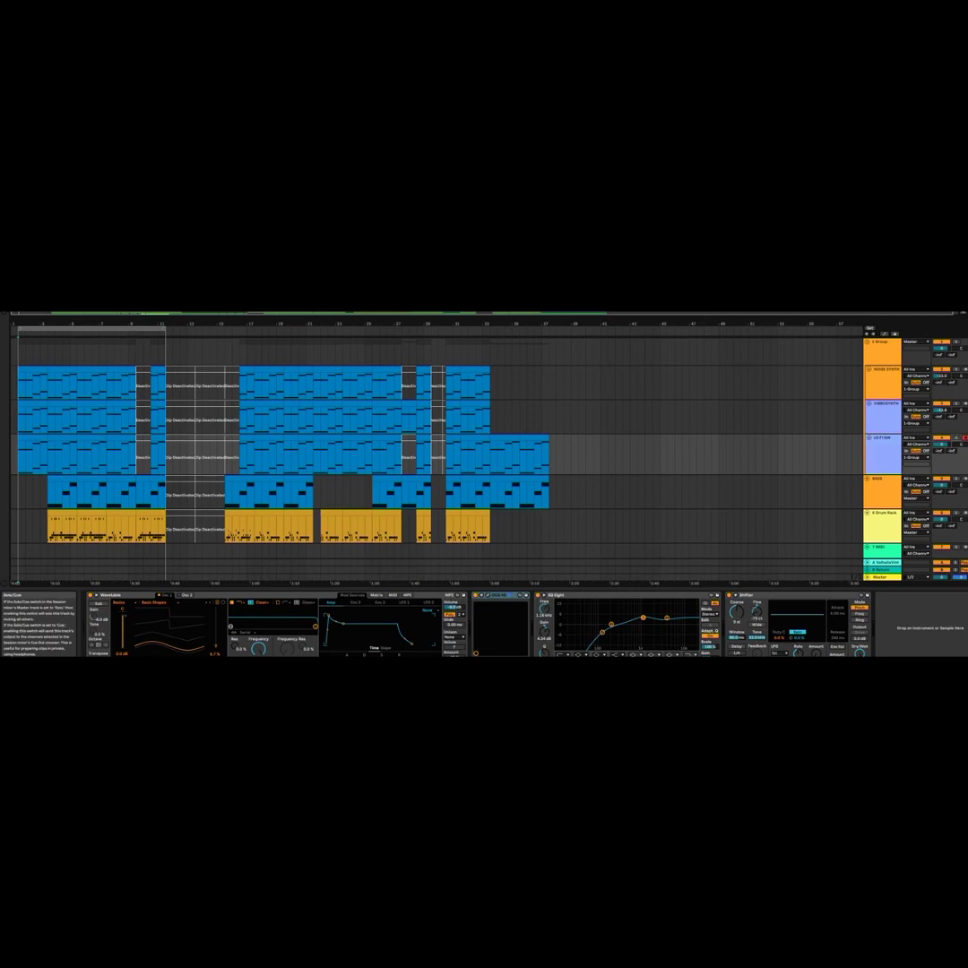
# Step: Solo the LO FI SIN track and play it back on its own
pyautogui.click(957, 437)
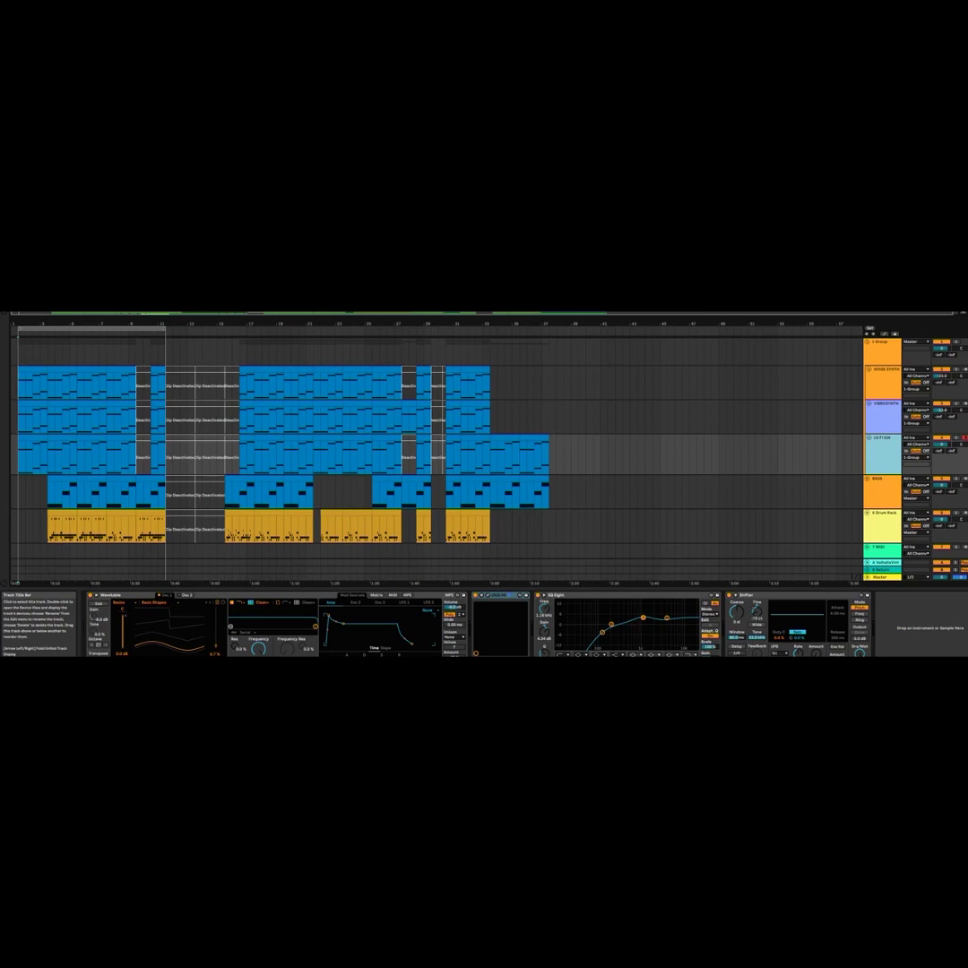
pyautogui.click(956, 438)
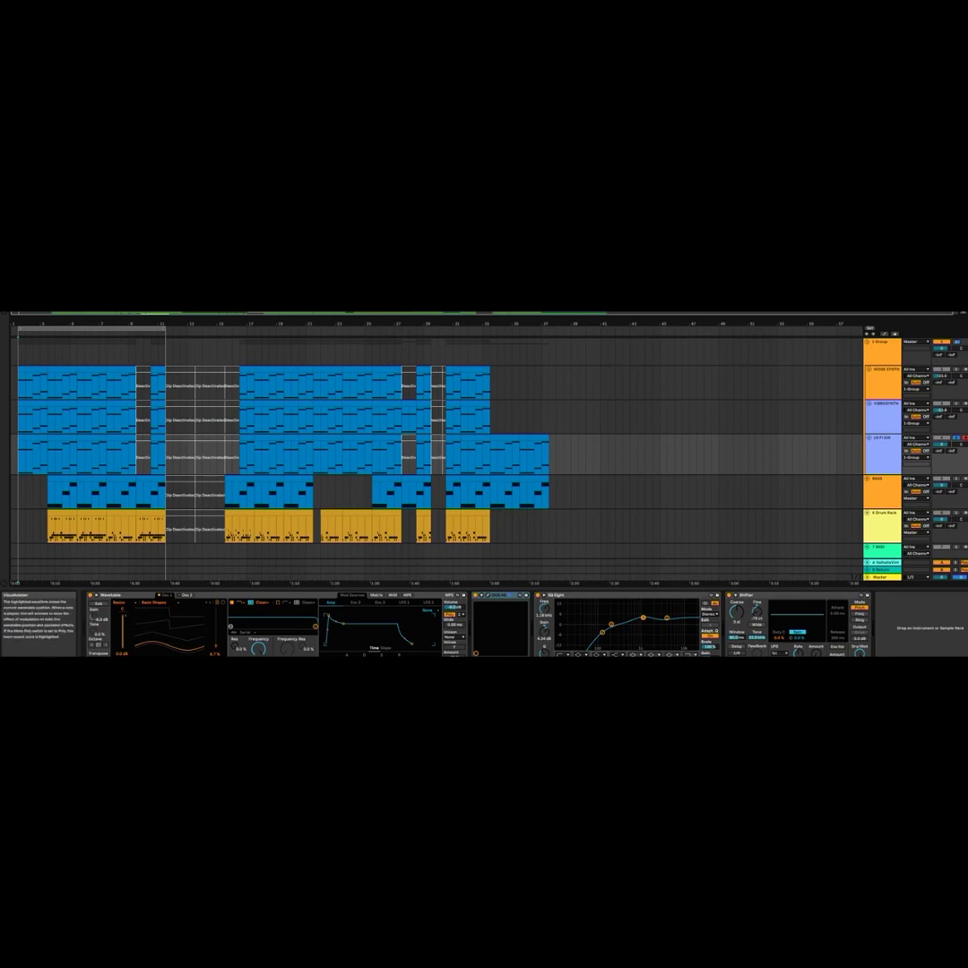
pyautogui.press('space')
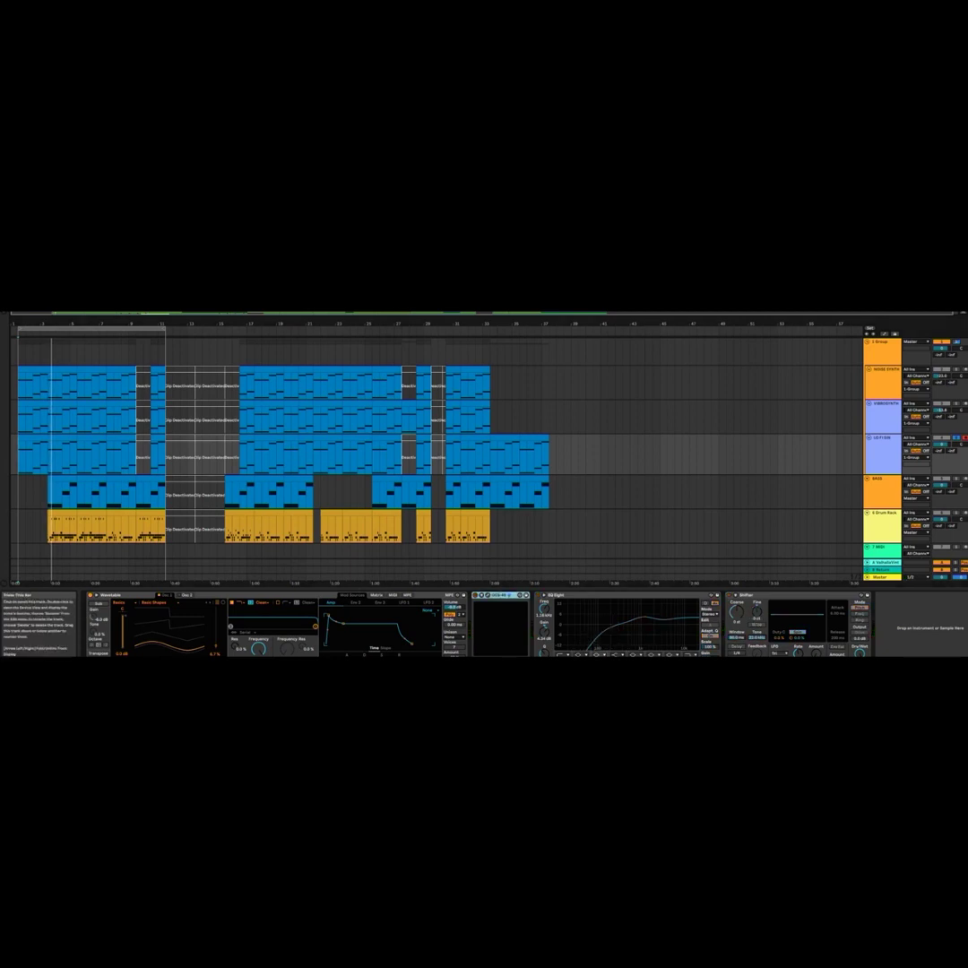
# Step: Deactivate all the effects on the 1-Group track, from RC-20 through OCS-45, and play back the LO FI SIN track
pyautogui.click(882, 342)
pyautogui.click(462, 595)
pyautogui.keyDown('shift'); pyautogui.click(136, 595); pyautogui.keyUp('shift')
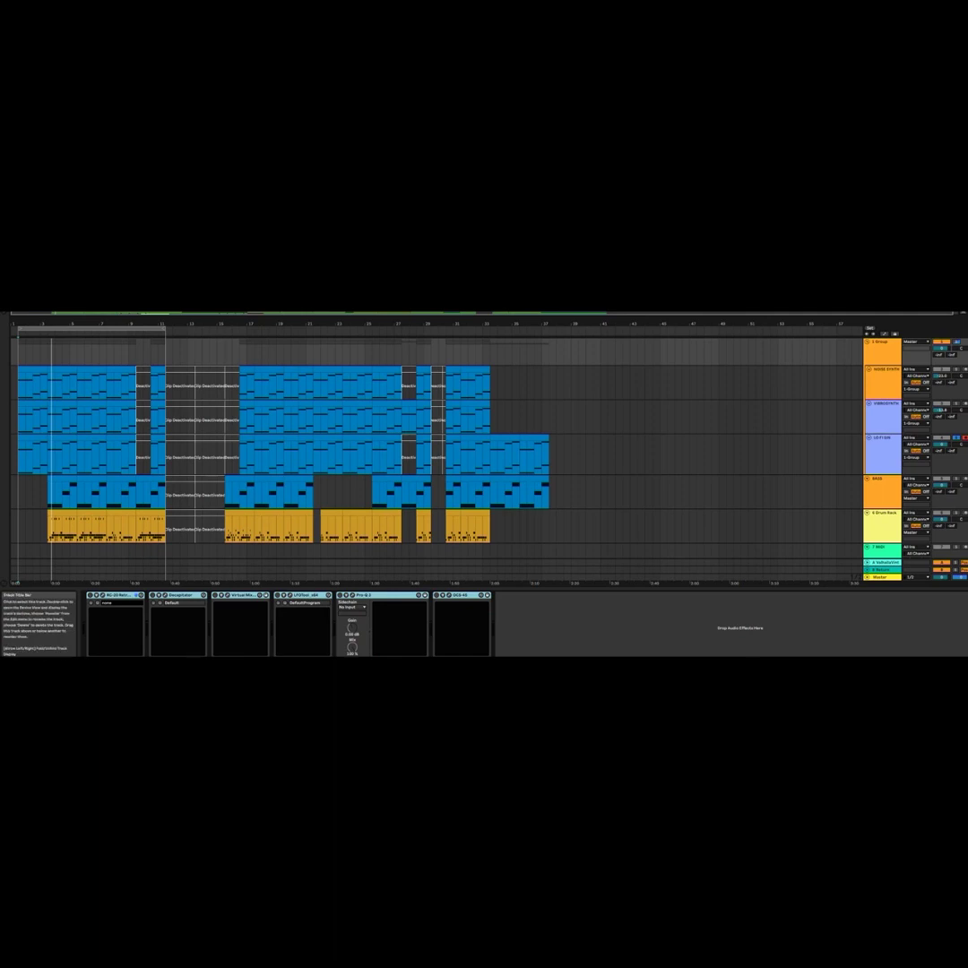
pyautogui.click(882, 437)
pyautogui.press('space')
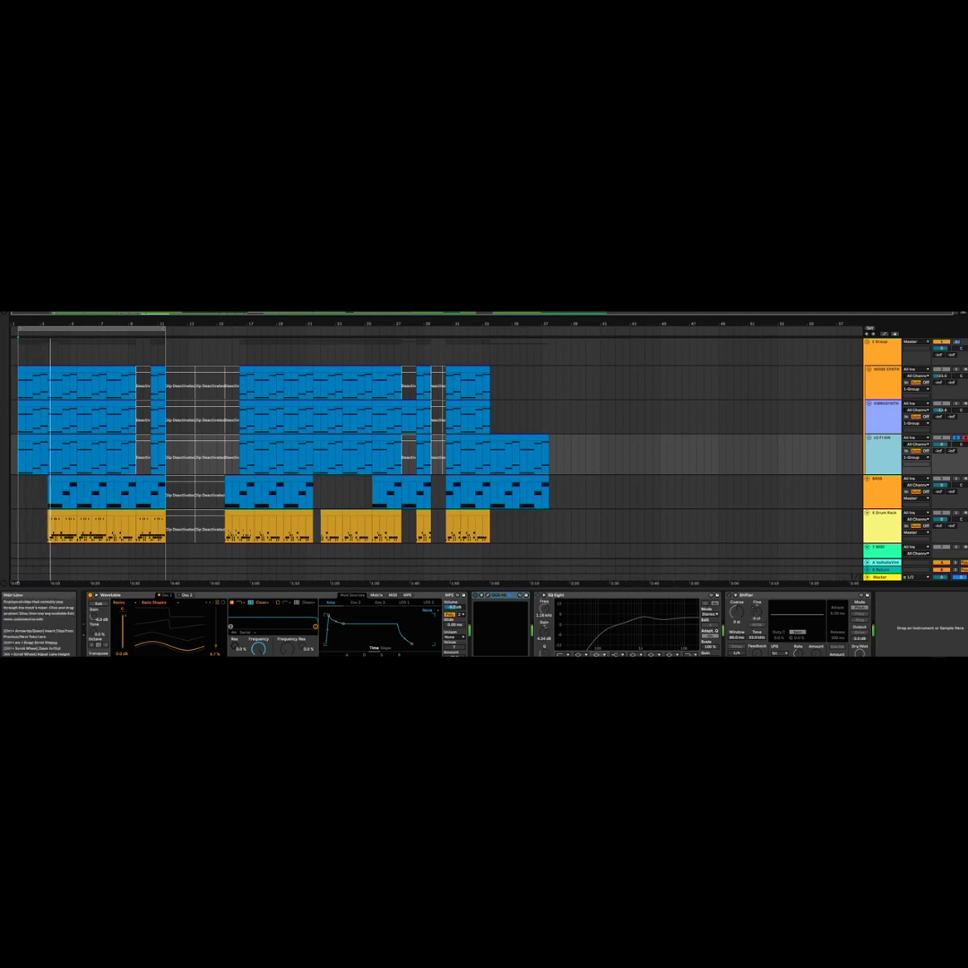
# Step: Enable the OCS-45 effect on the LO FI SIN track, show its plug-in window and play the track with it
pyautogui.click(476, 595)
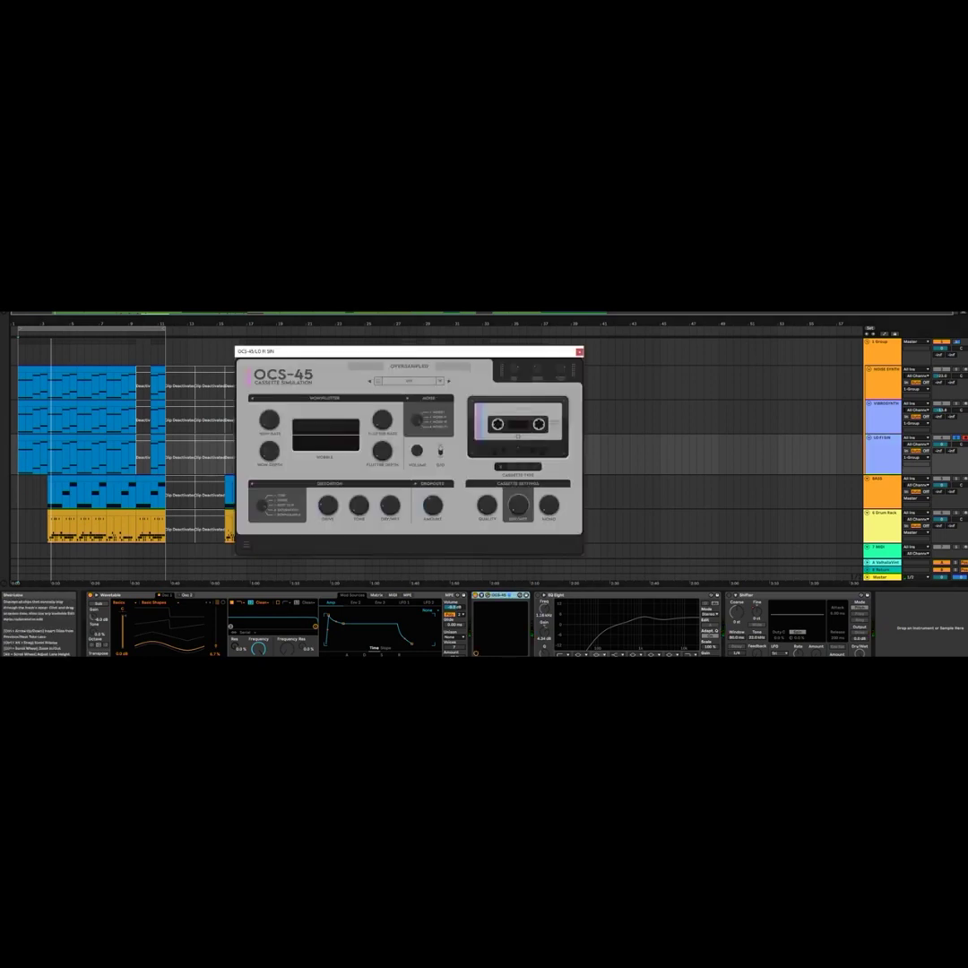
pyautogui.moveTo(386, 352)
pyautogui.mouseDown()
pyautogui.moveTo(308, 366)
pyautogui.moveTo(397, 350)
pyautogui.moveTo(367, 352)
pyautogui.moveTo(379, 384)
pyautogui.moveTo(370, 364)
pyautogui.mouseUp()
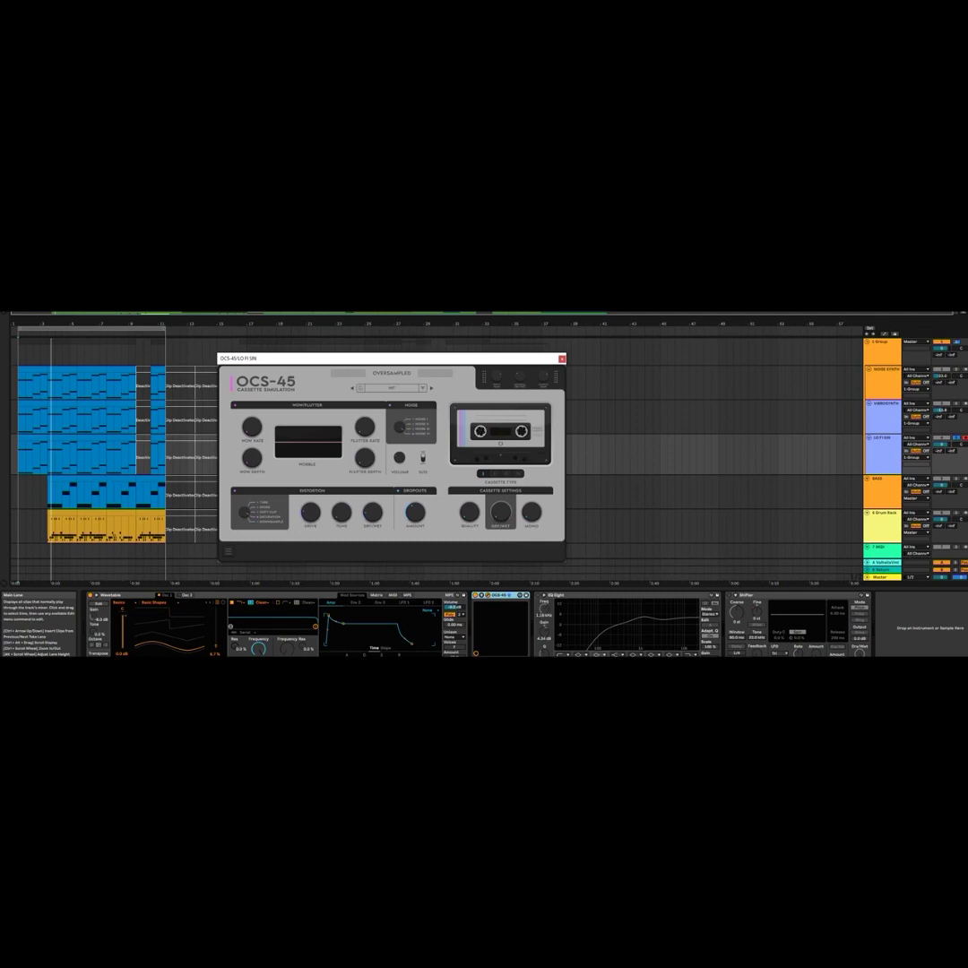
pyautogui.moveTo(370, 358)
pyautogui.mouseDown()
pyautogui.moveTo(343, 339)
pyautogui.moveTo(374, 328)
pyautogui.mouseUp()
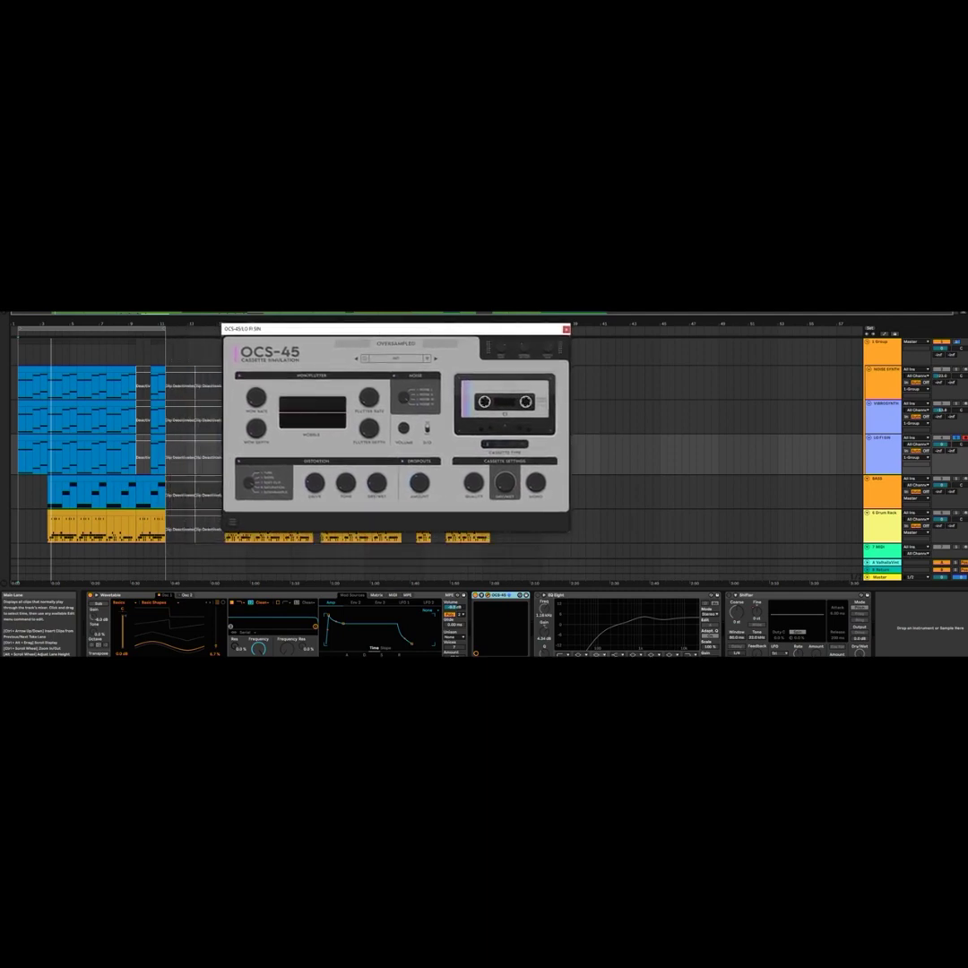
pyautogui.press('space')
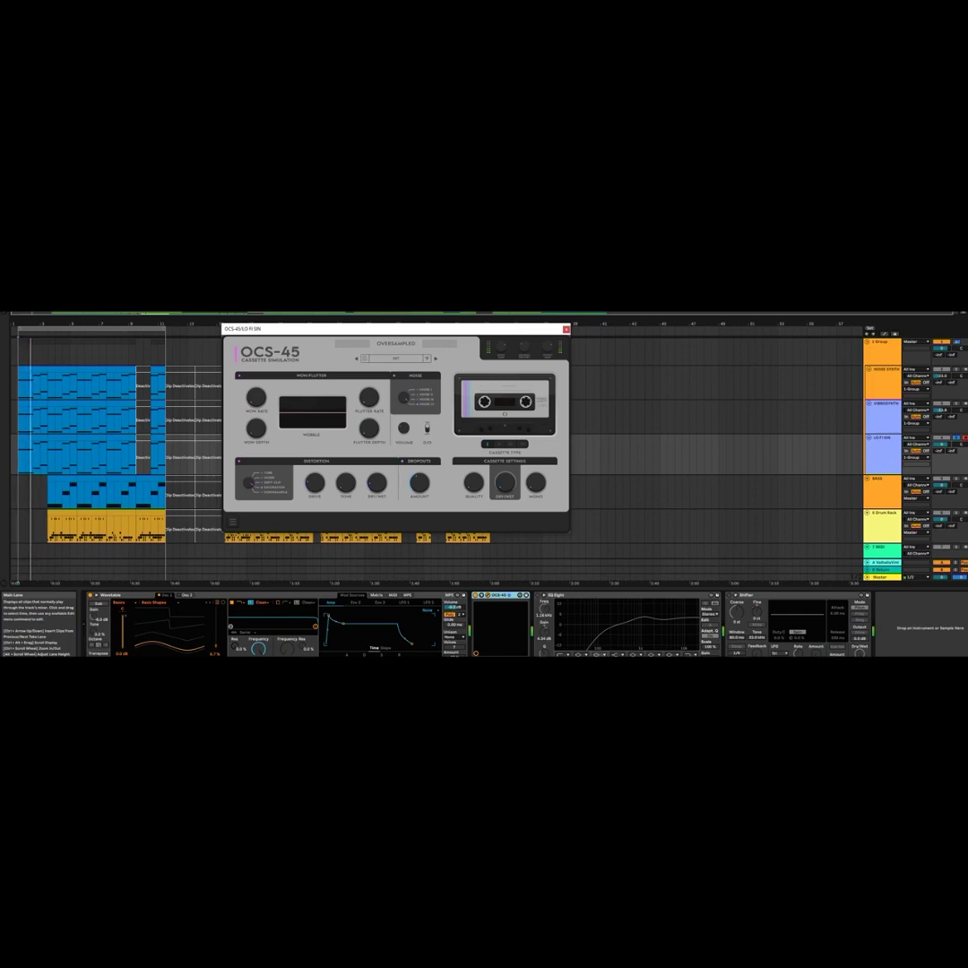
# Step: Enable the EQ Eight and Shifter on the LO FI SIN track and briefly display the Shifter's Pitch Fine automation
pyautogui.click(543, 595)
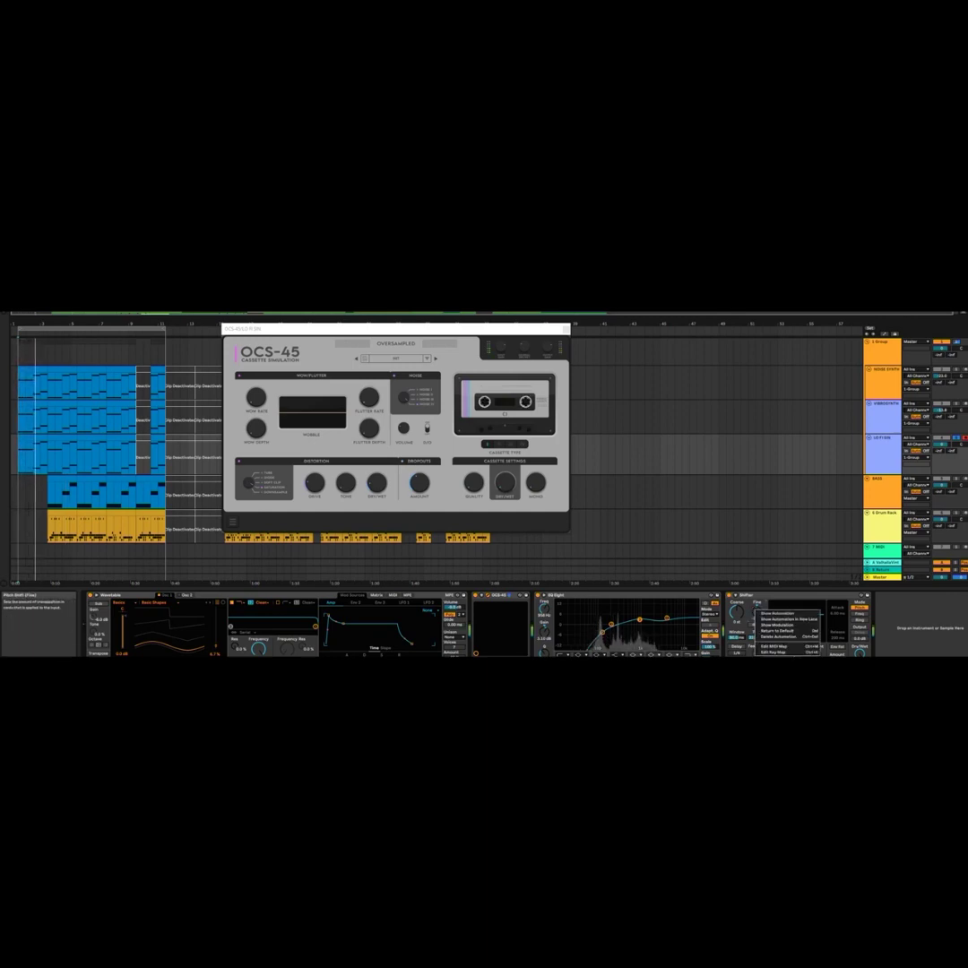
pyautogui.press('a')
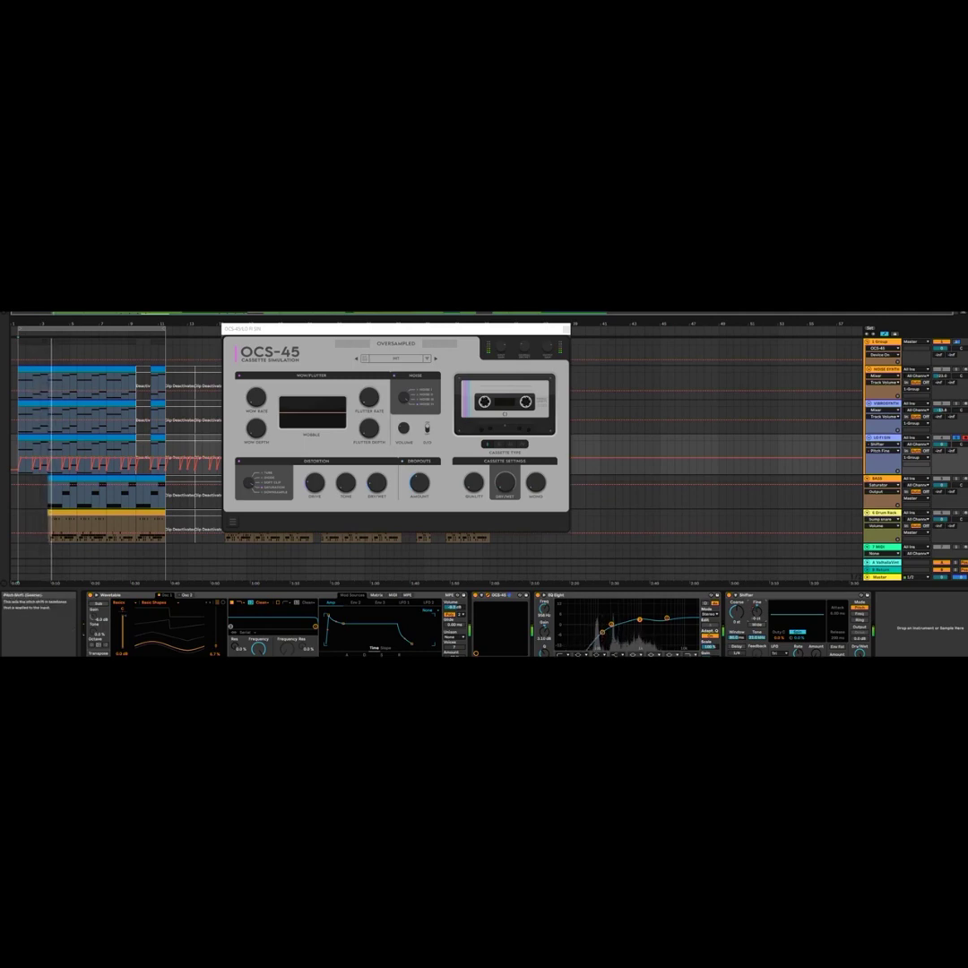
pyautogui.rightClick(736, 611)
pyautogui.click(758, 614)
pyautogui.rightClick(757, 610)
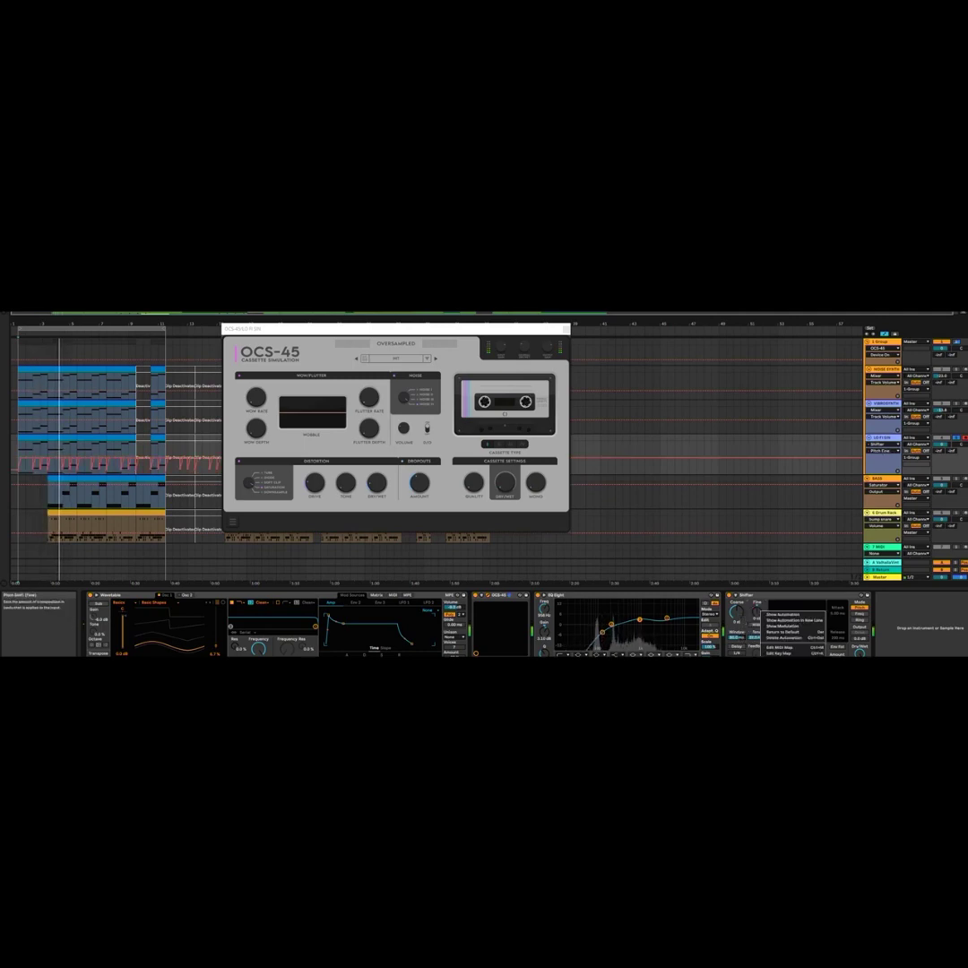
pyautogui.click(778, 615)
pyautogui.press('a')
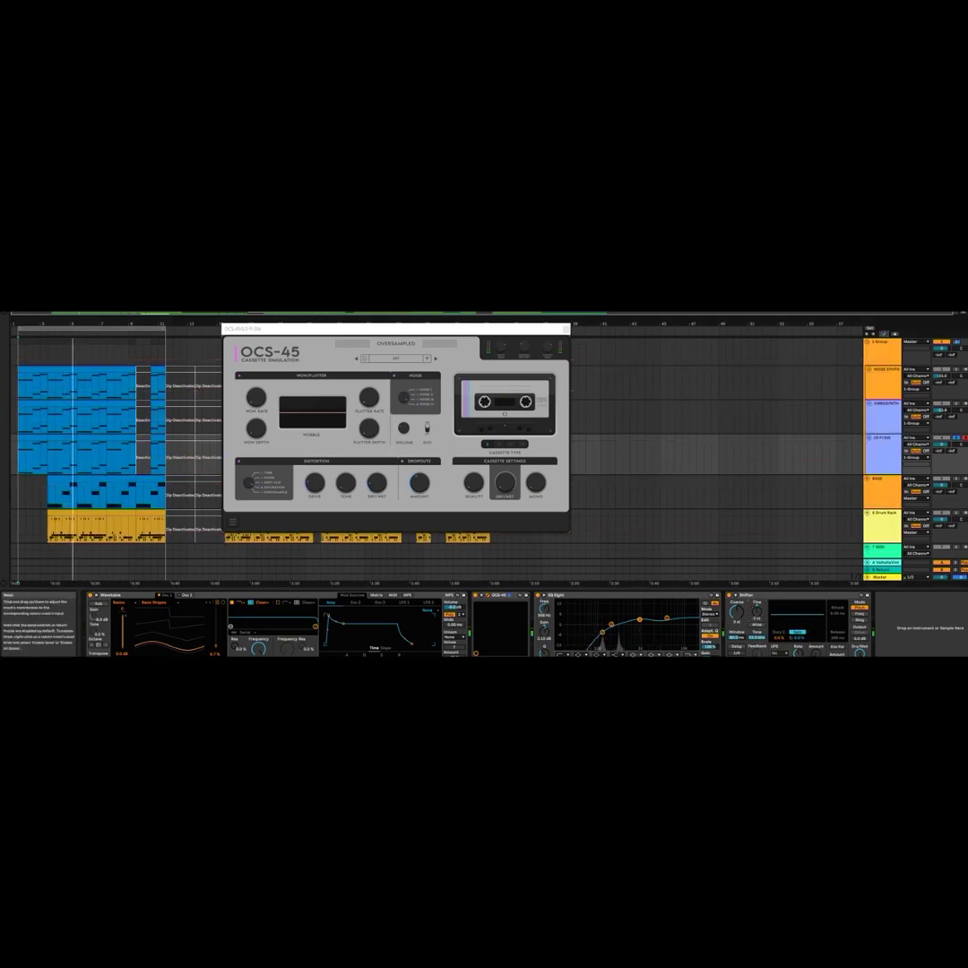
# Step: Inspect the VIBROSYNTH track's OCS-45, EQ Eight and Shifter effects and play the track back
pyautogui.click(885, 404)
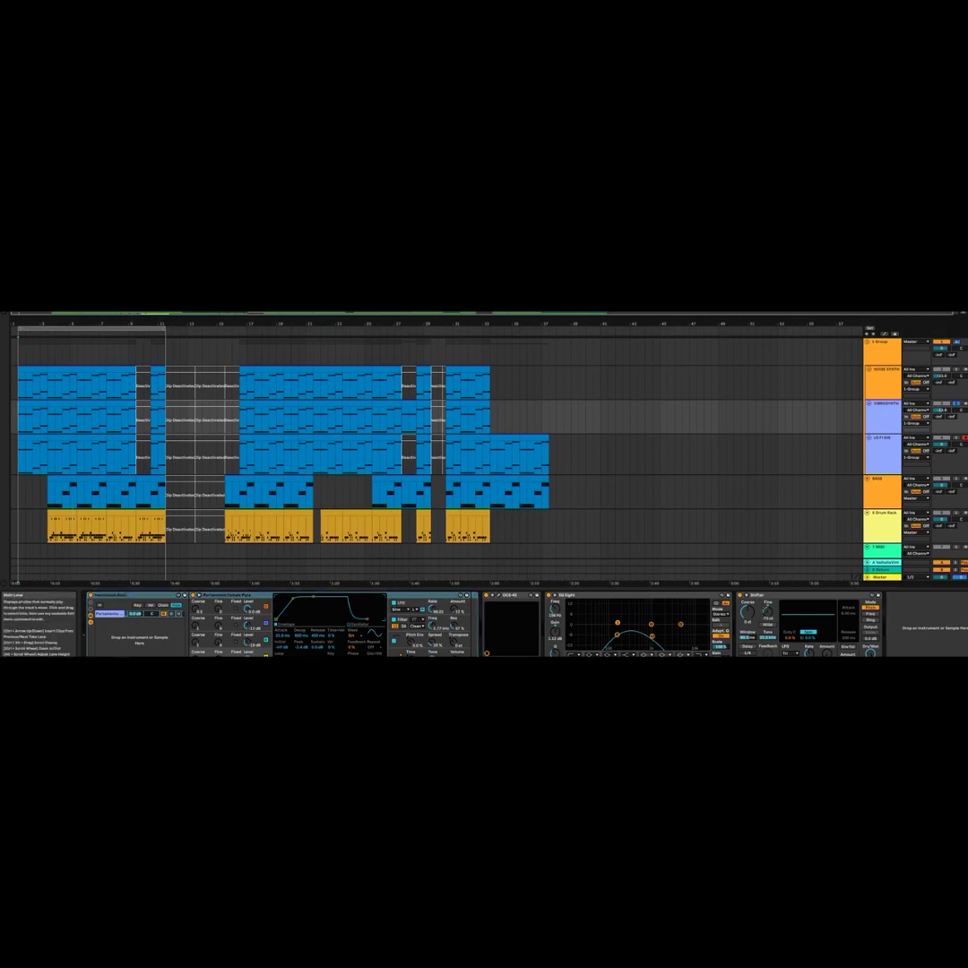
pyautogui.click(498, 596)
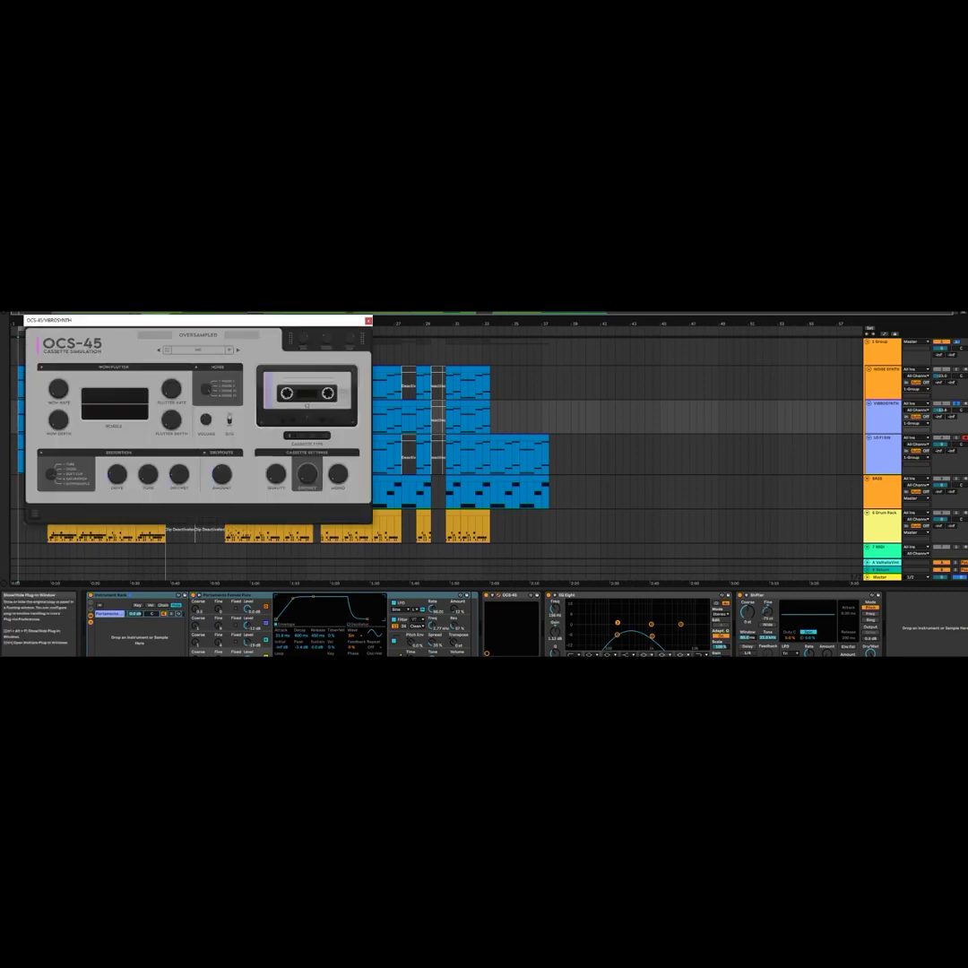
pyautogui.click(502, 560)
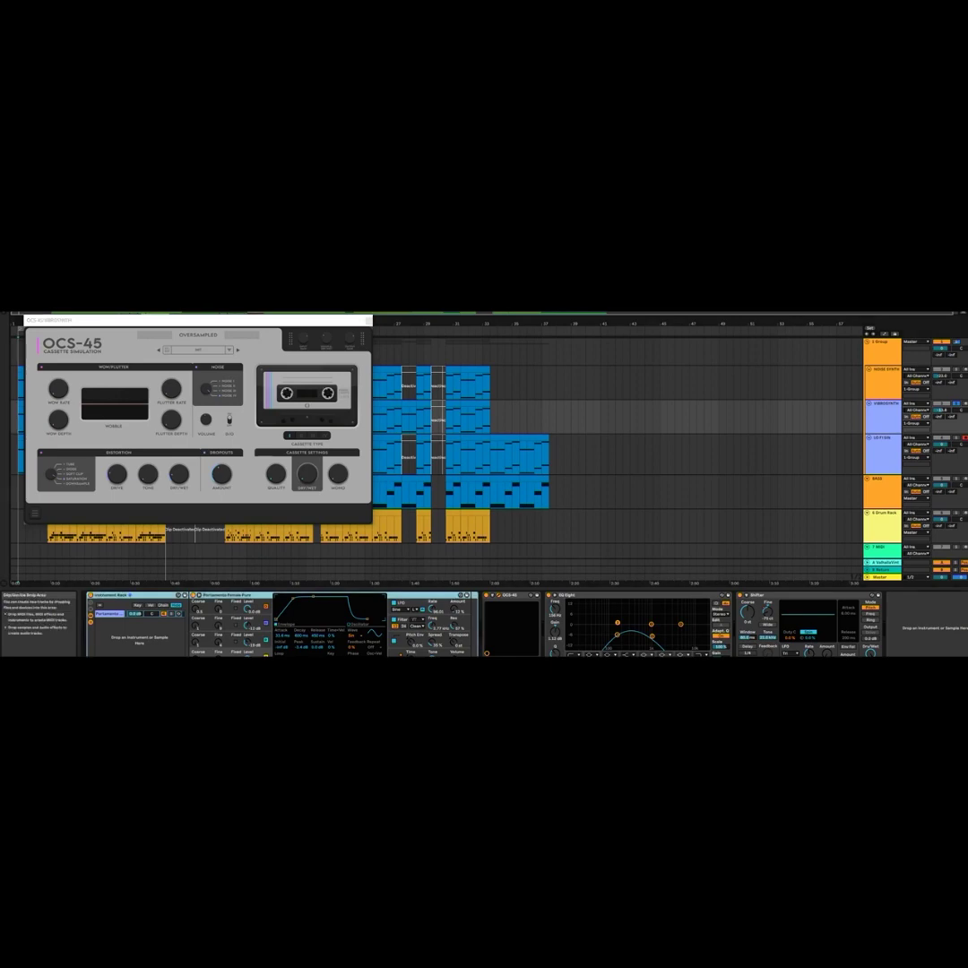
pyautogui.click(627, 595)
pyautogui.click(367, 320)
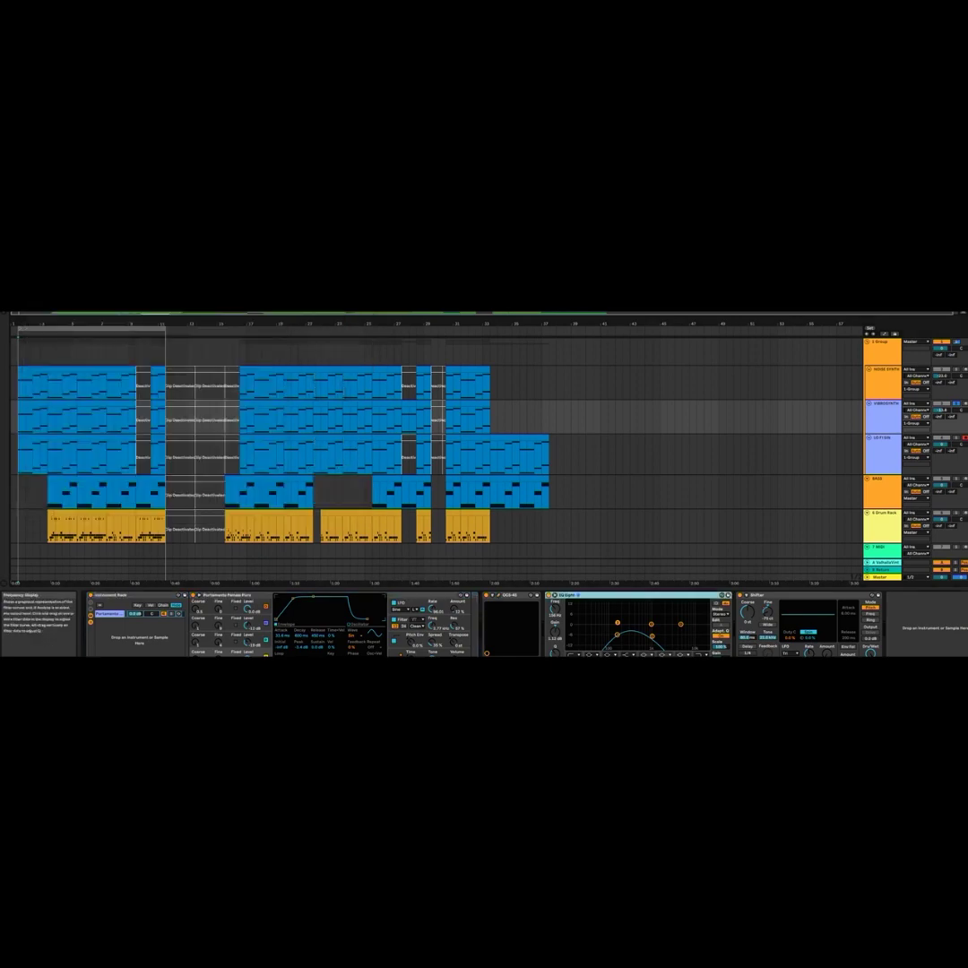
pyautogui.click(771, 595)
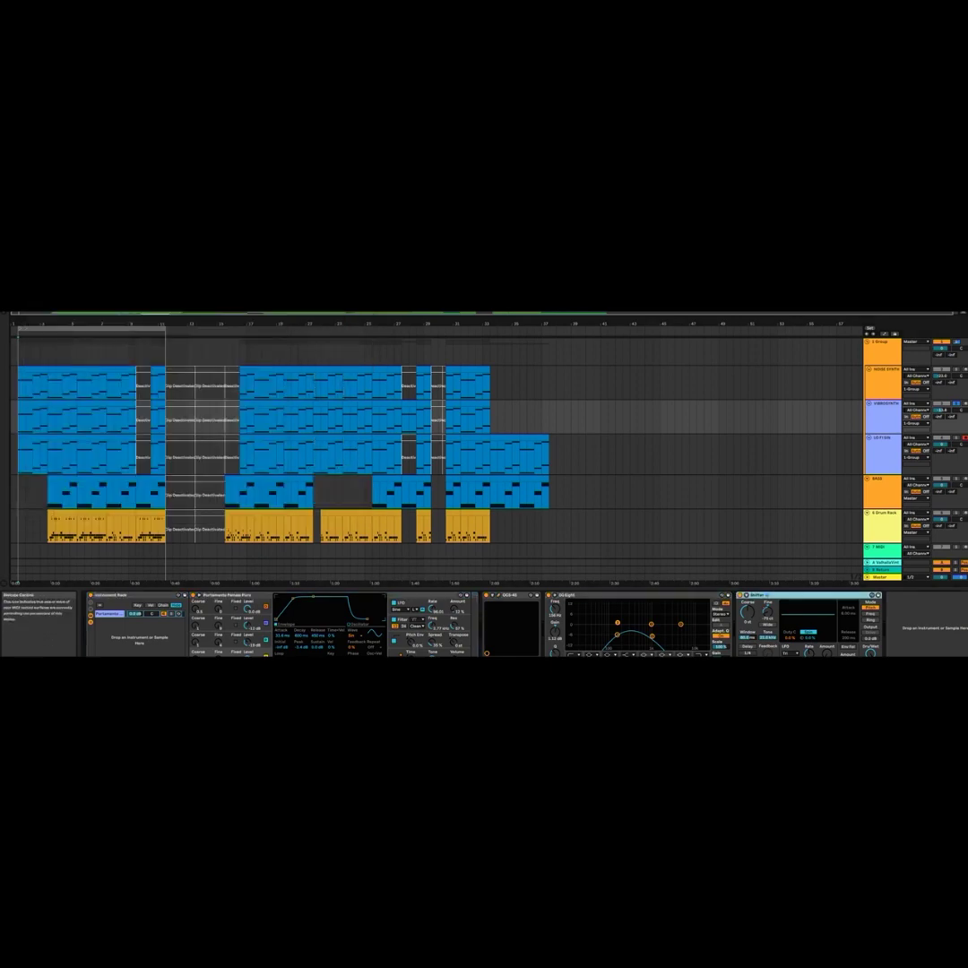
pyautogui.press('space')
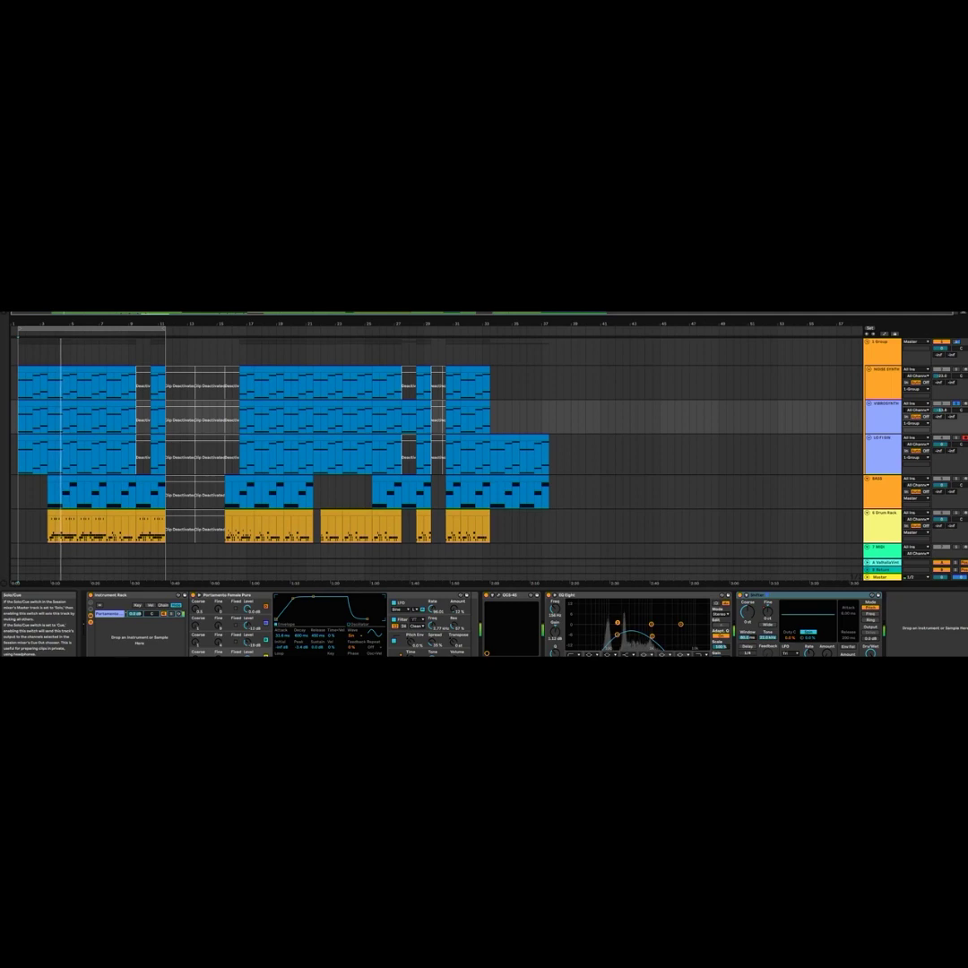
# Step: Examine the Jup-8 V instrument on the NOISE SYNTH track and close its plug-in window
pyautogui.click(882, 369)
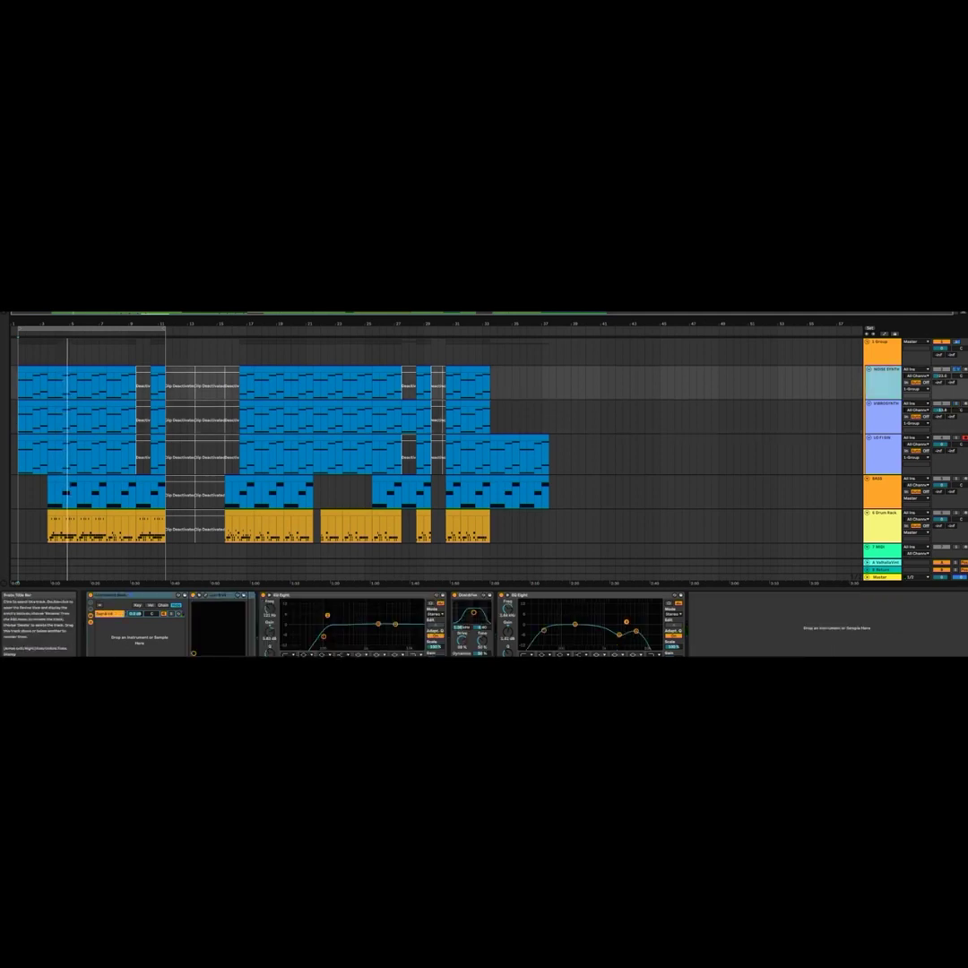
pyautogui.click(205, 595)
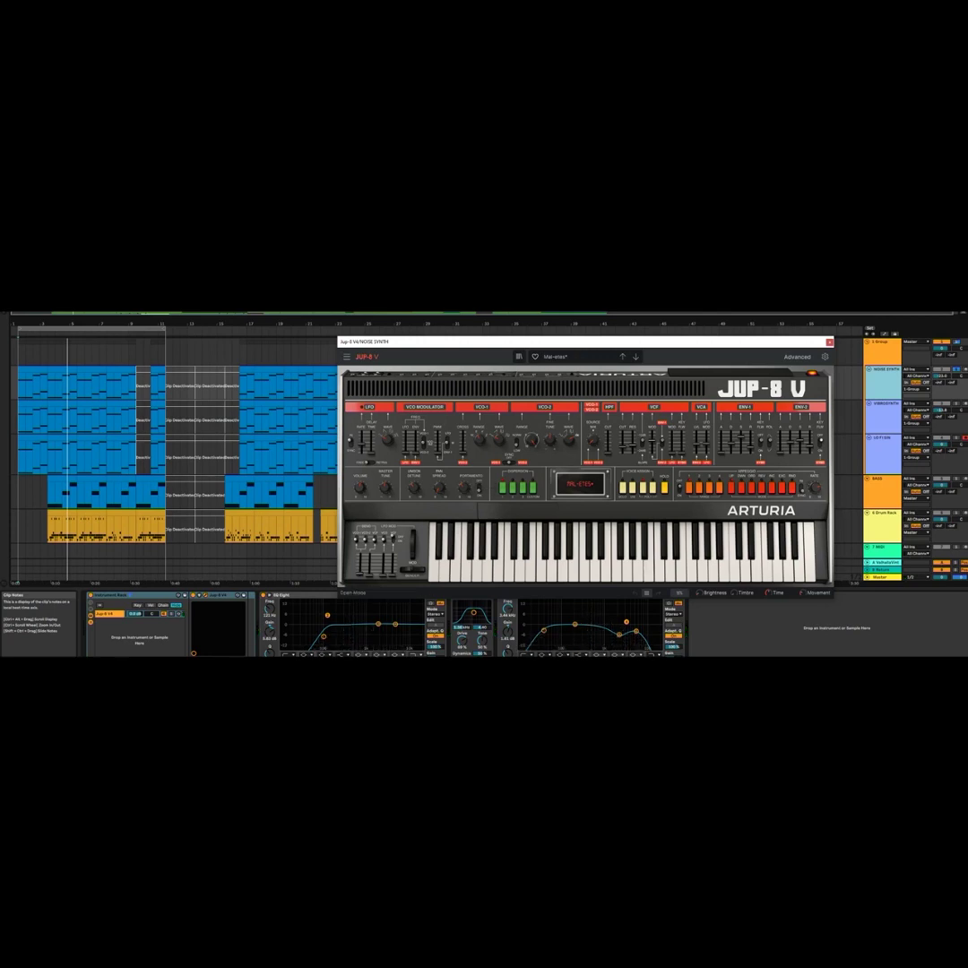
pyautogui.moveTo(585, 341); pyautogui.dragTo(461, 283)
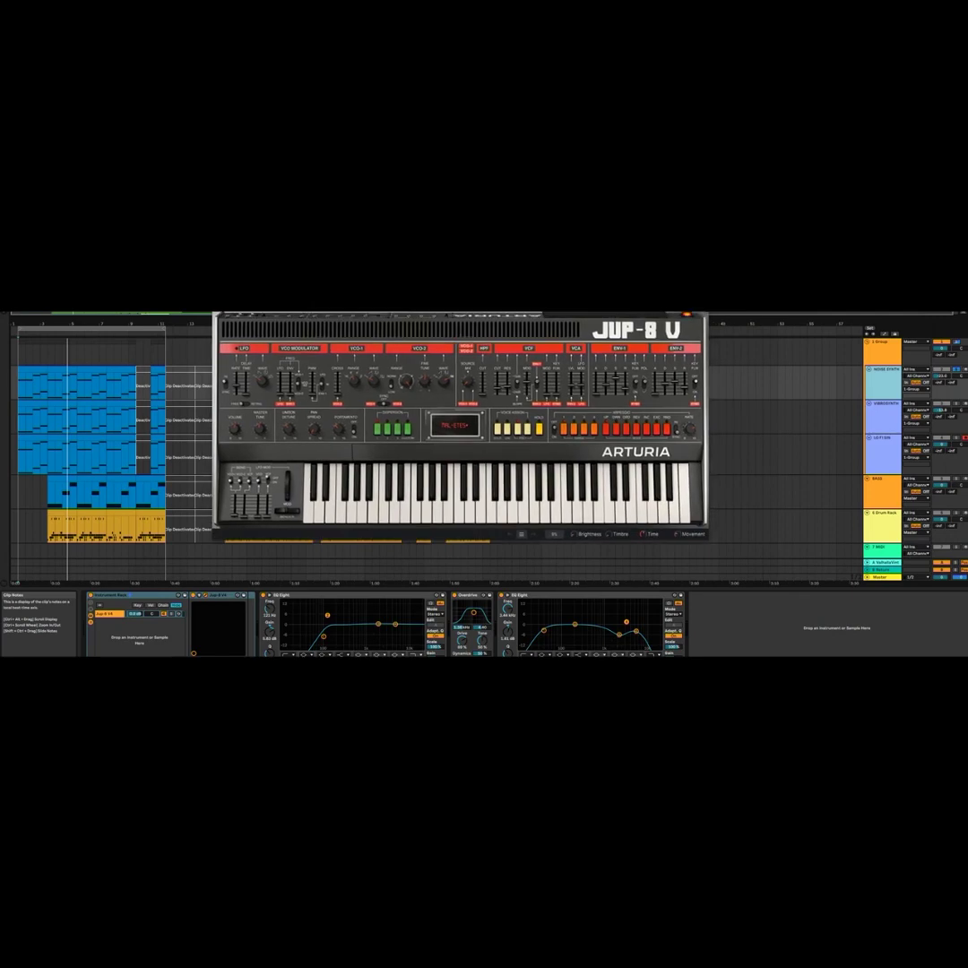
pyautogui.click(700, 303)
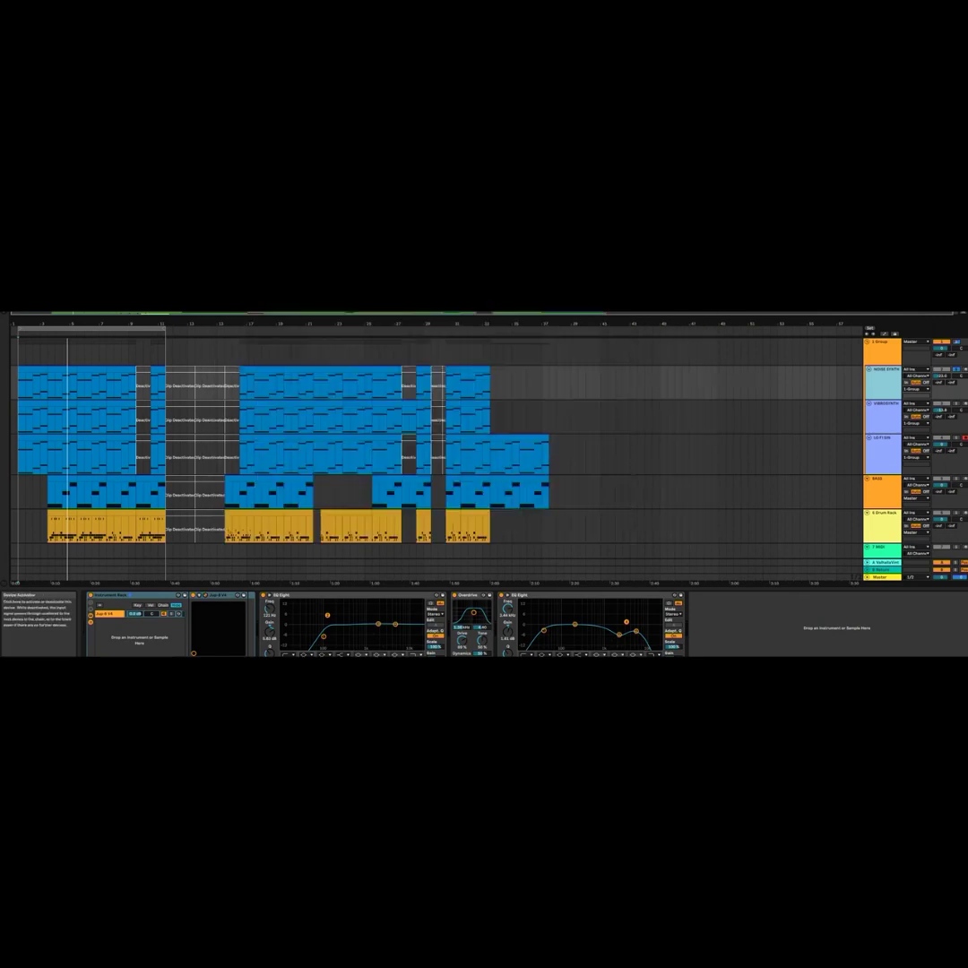
# Step: Play the NOISE SYNTH track and move the dip band in the EQ Eight after the Overdrive to about 2.11 kHz and -7 dB
pyautogui.press('space')
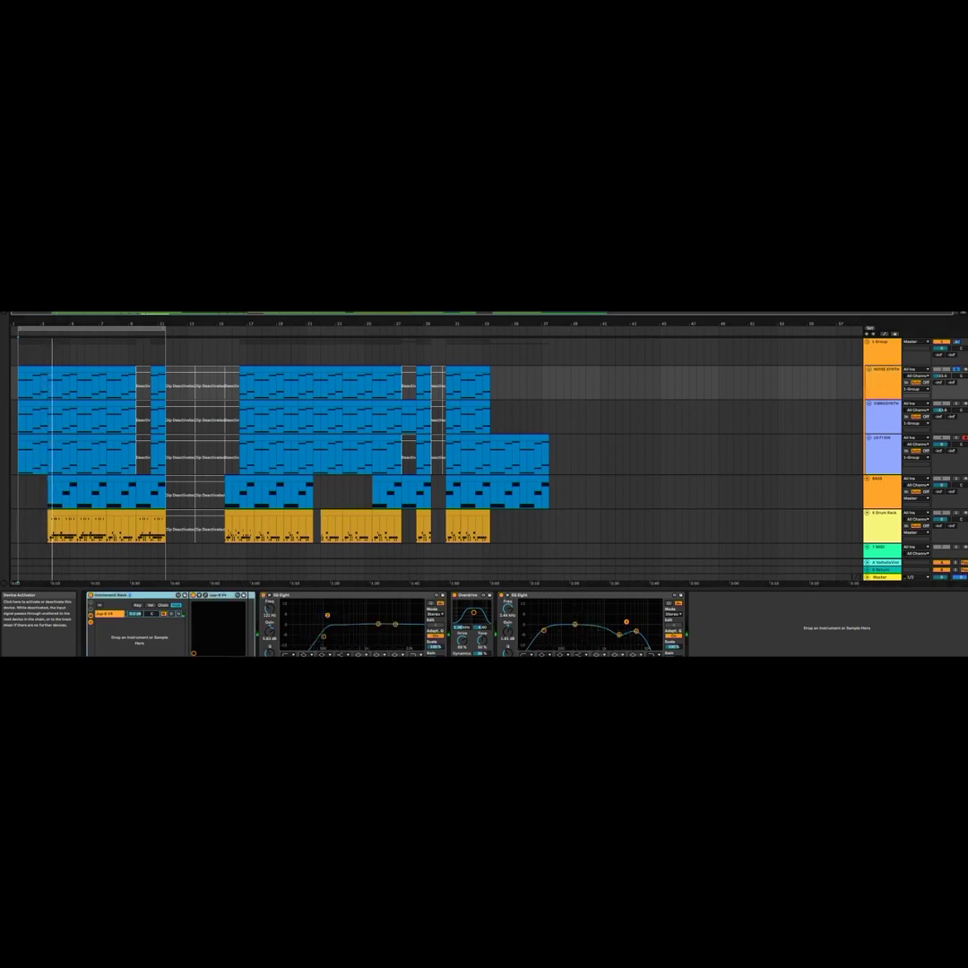
pyautogui.press('space')
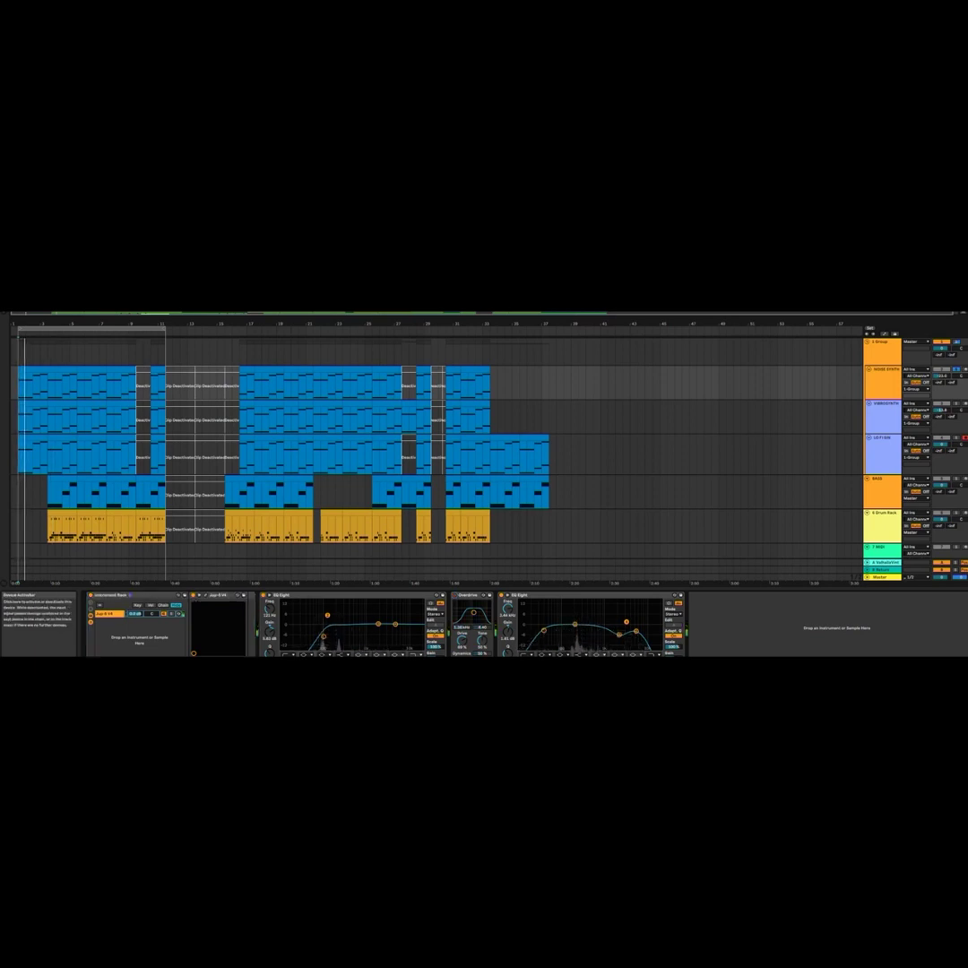
pyautogui.press('space')
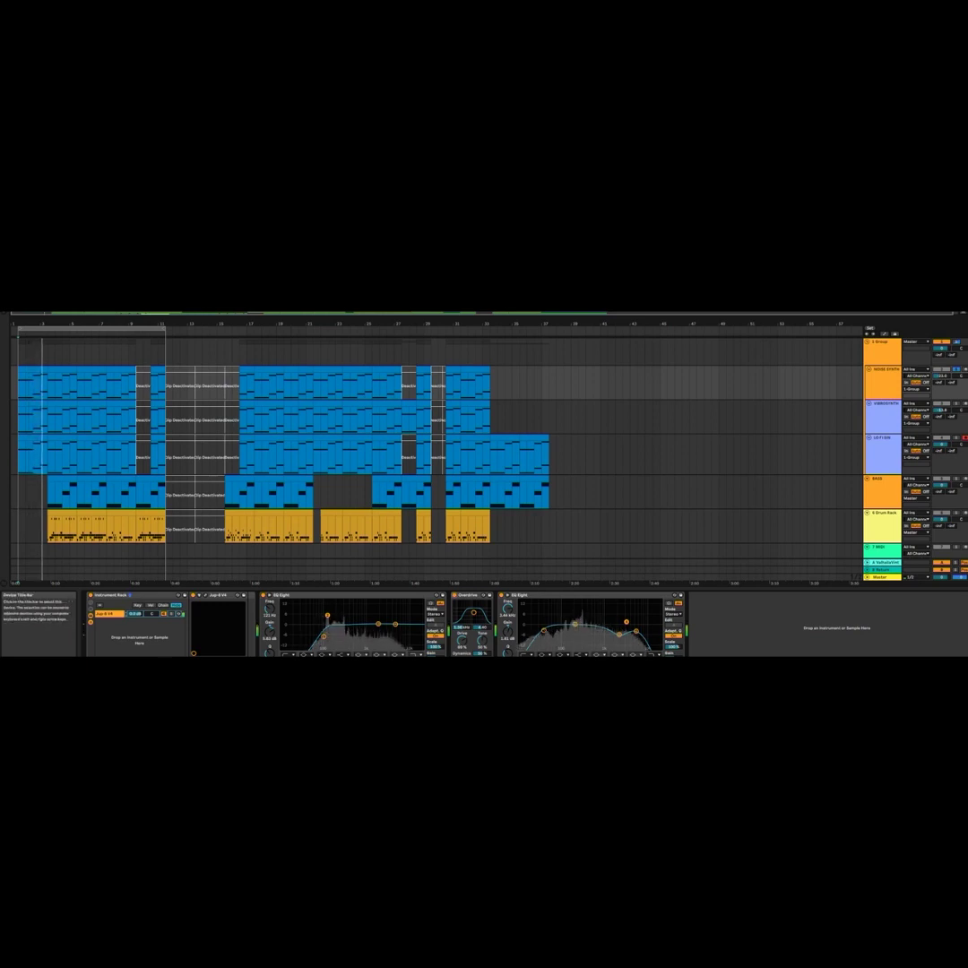
pyautogui.click(467, 595)
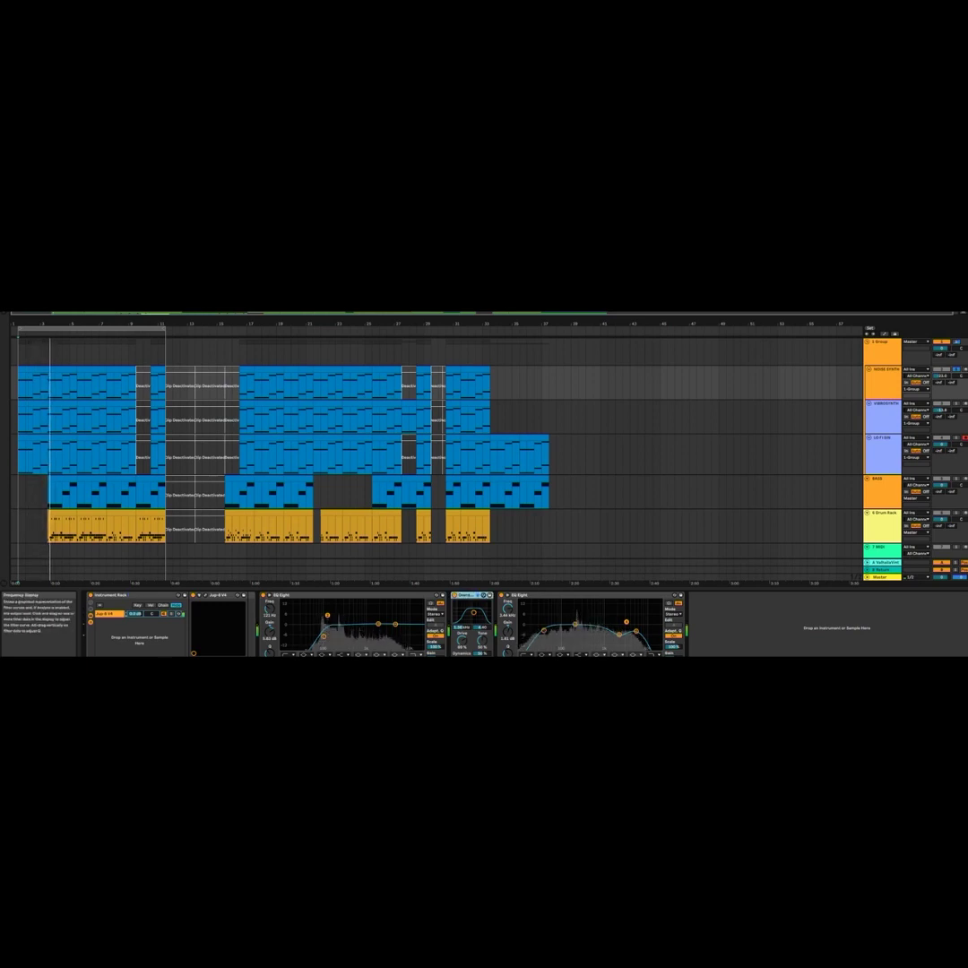
pyautogui.click(543, 630)
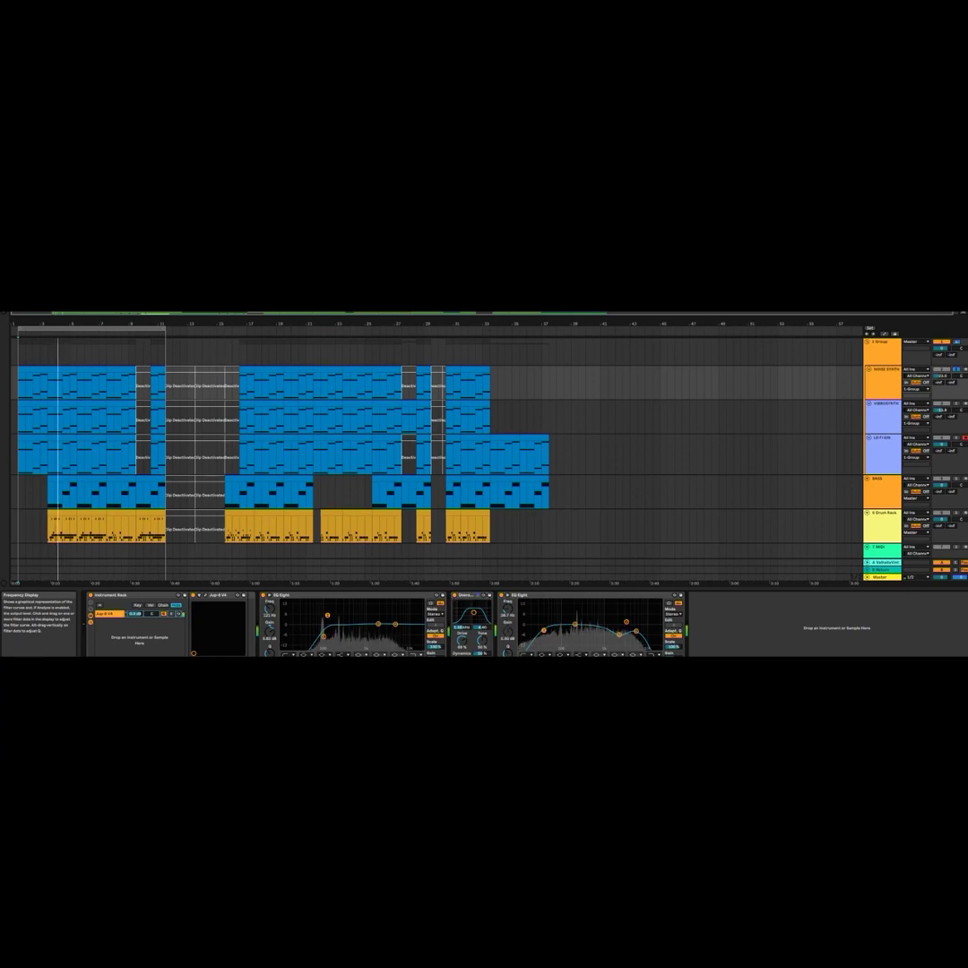
pyautogui.moveTo(619, 635)
pyautogui.mouseDown()
pyautogui.moveTo(617, 614)
pyautogui.moveTo(617, 635)
pyautogui.mouseUp()
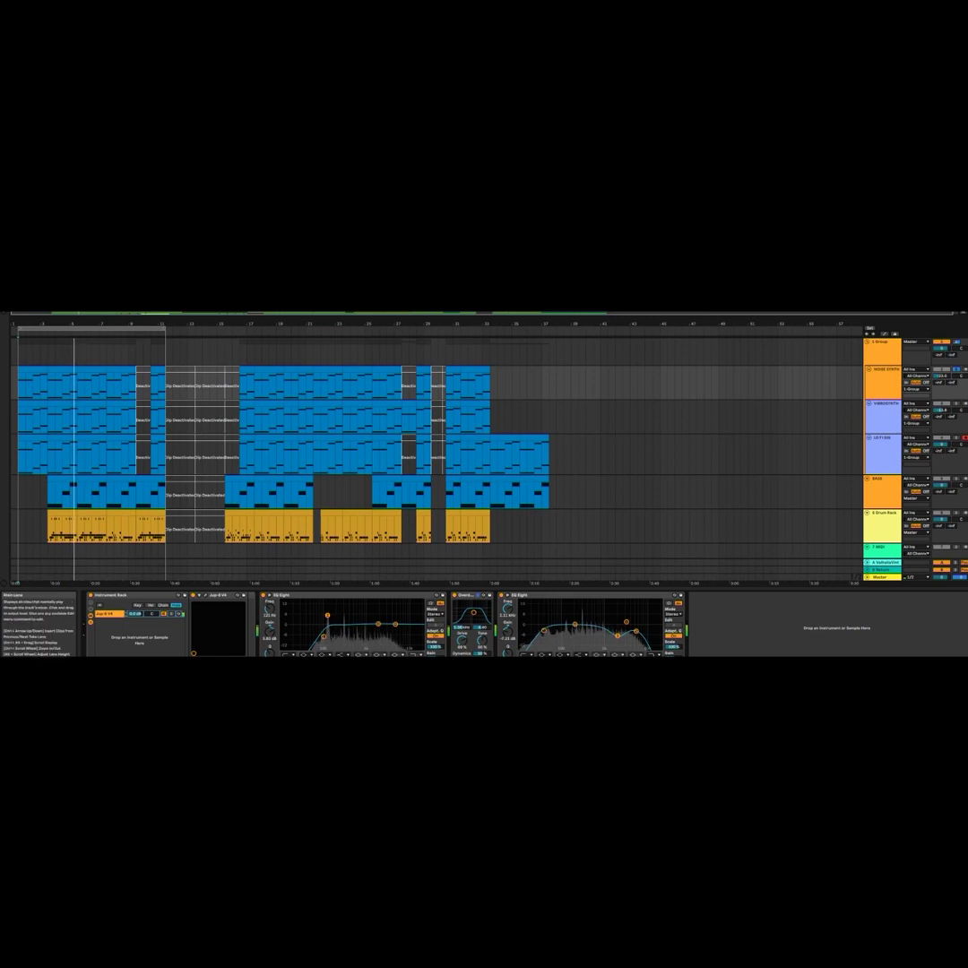
# Step: Enable the RC-20 Retro Color effect on the 1-Group track and review its settings in the plug-in window
pyautogui.click(883, 343)
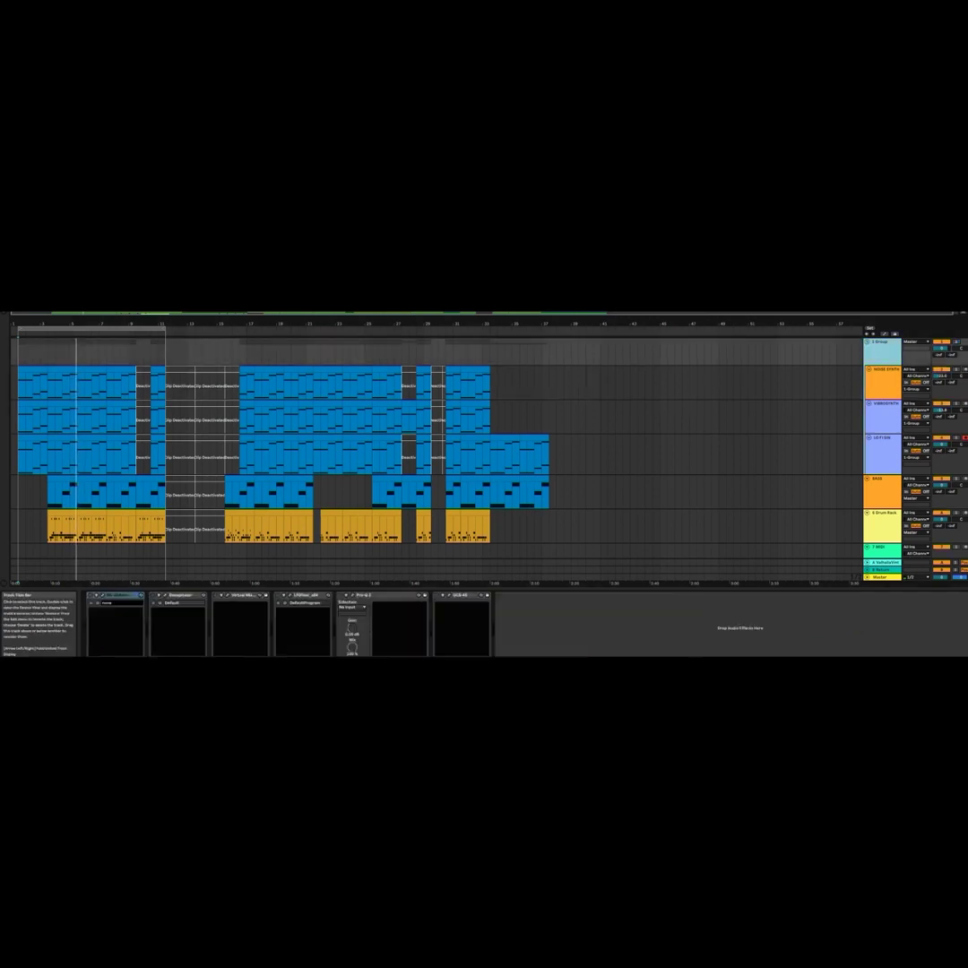
pyautogui.click(90, 595)
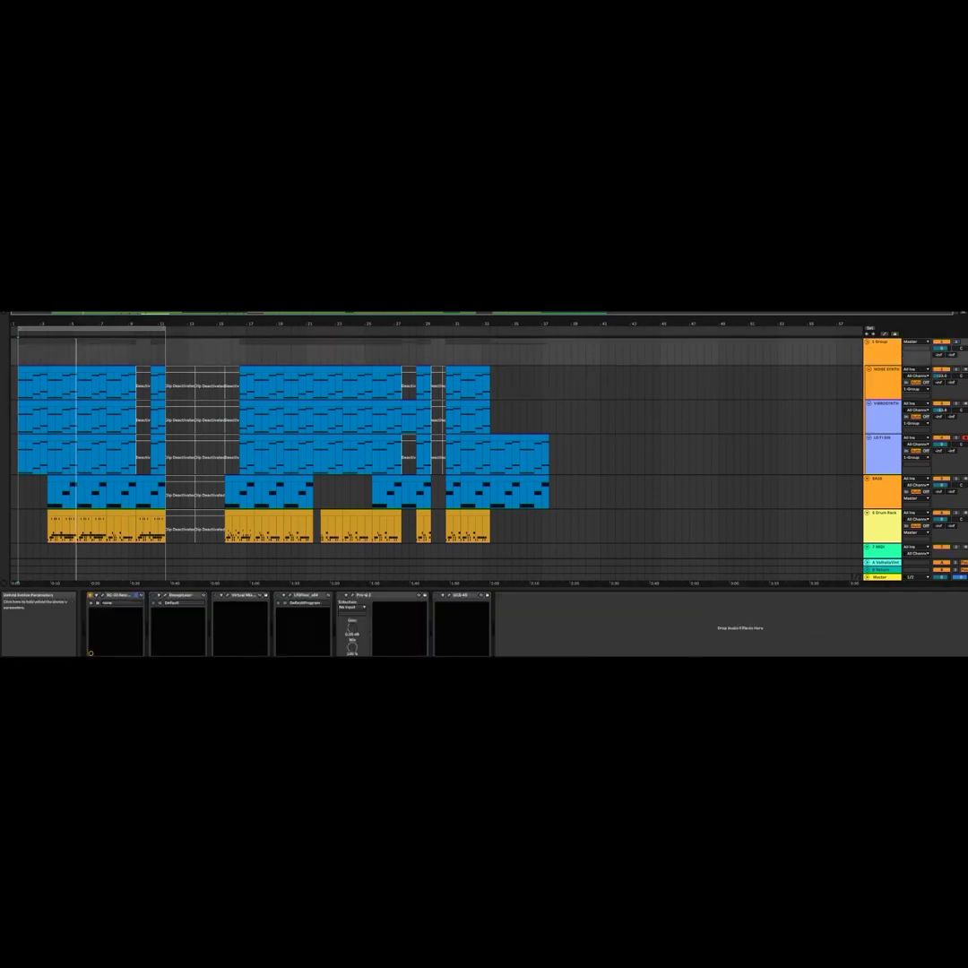
pyautogui.click(103, 595)
pyautogui.moveTo(501, 333); pyautogui.dragTo(335, 315)
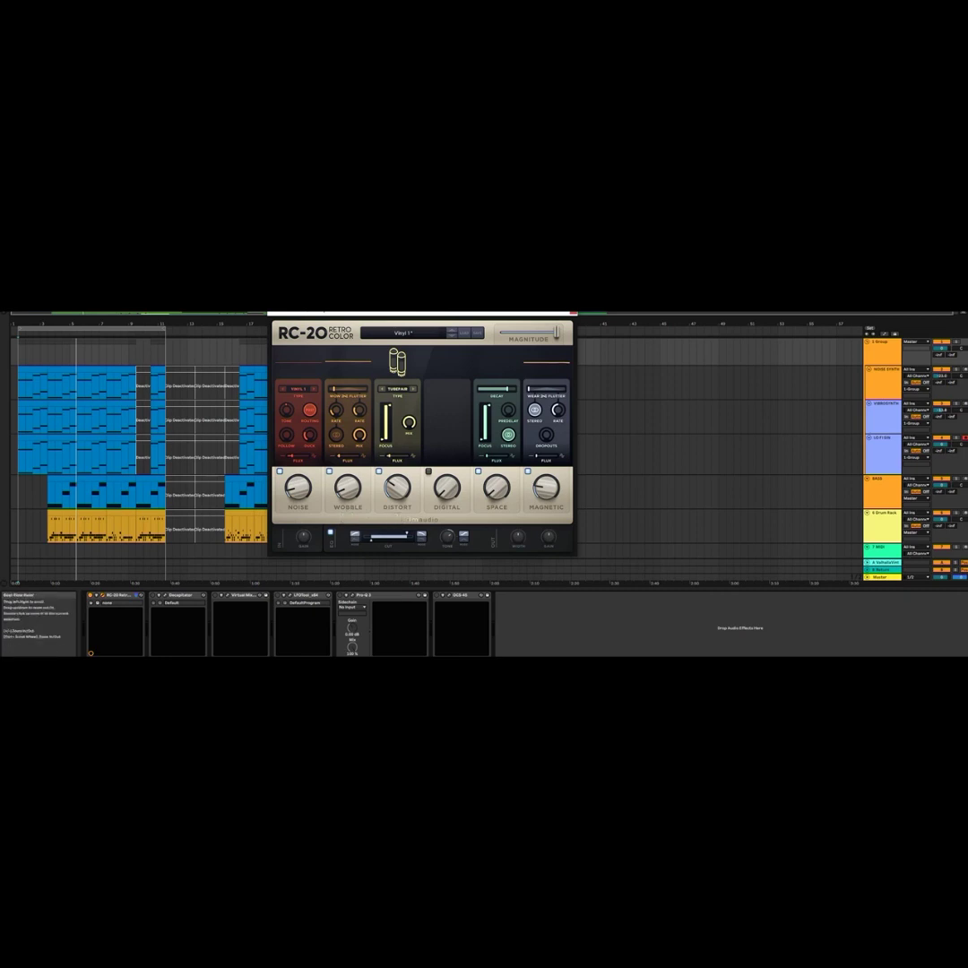
pyautogui.click(574, 312)
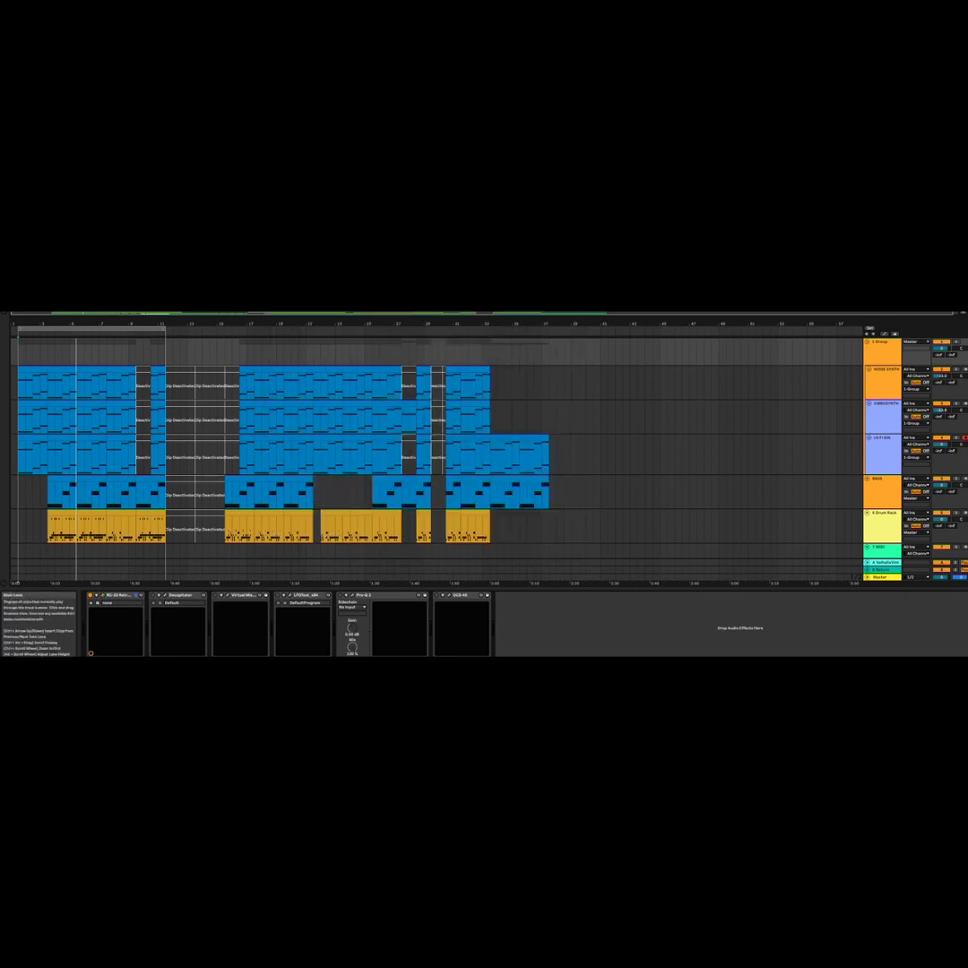
# Step: Enable the Decapitator on the 1-Group track, show its plug-in window and play the group through it
pyautogui.click(153, 595)
pyautogui.click(165, 595)
pyautogui.press('space')
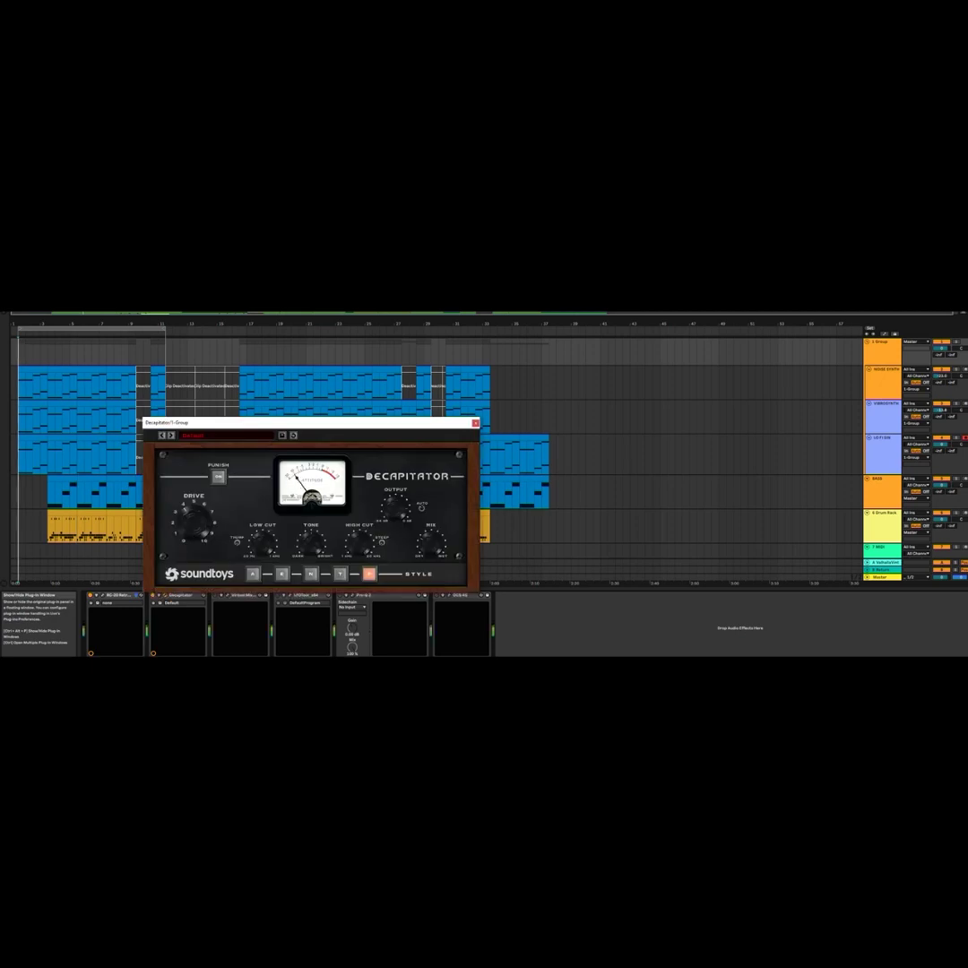
pyautogui.moveTo(453, 423); pyautogui.dragTo(449, 379)
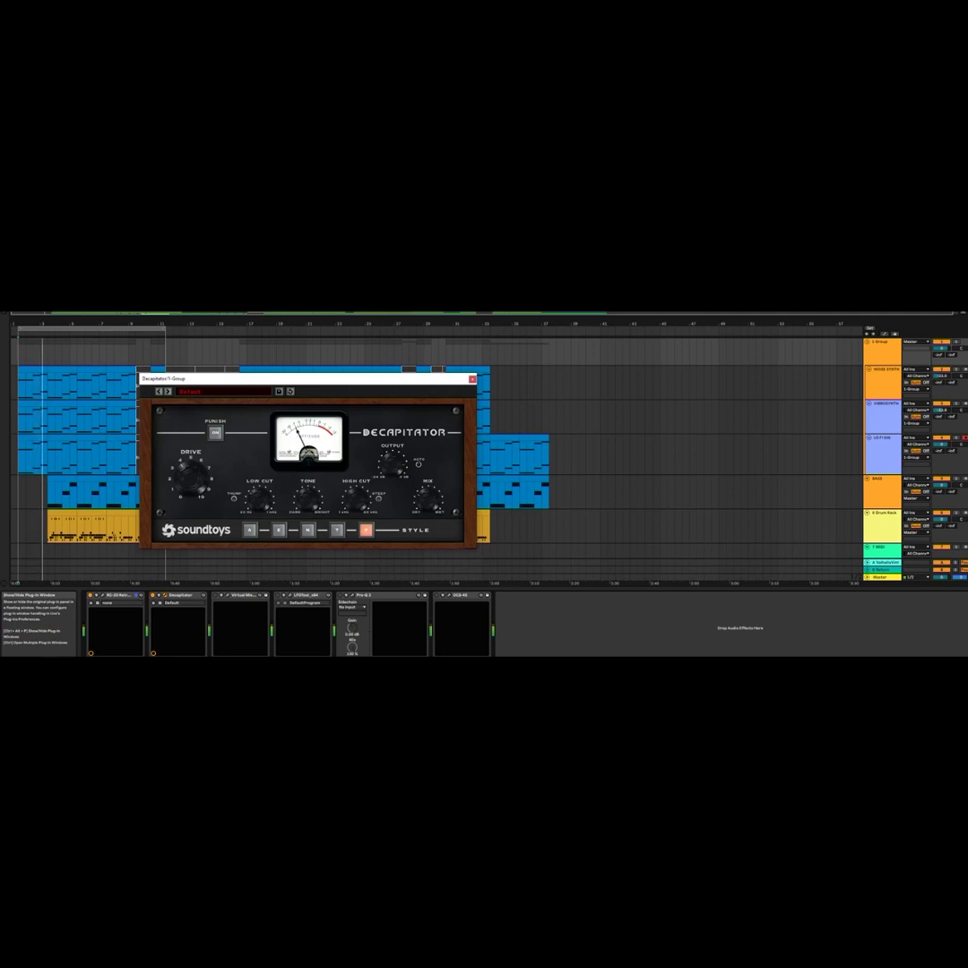
# Step: Solo the 1-Group track, enable the Virtual Mix Rack, play the group through its FG-S EQ and close the plug-in windows
pyautogui.click(160, 595)
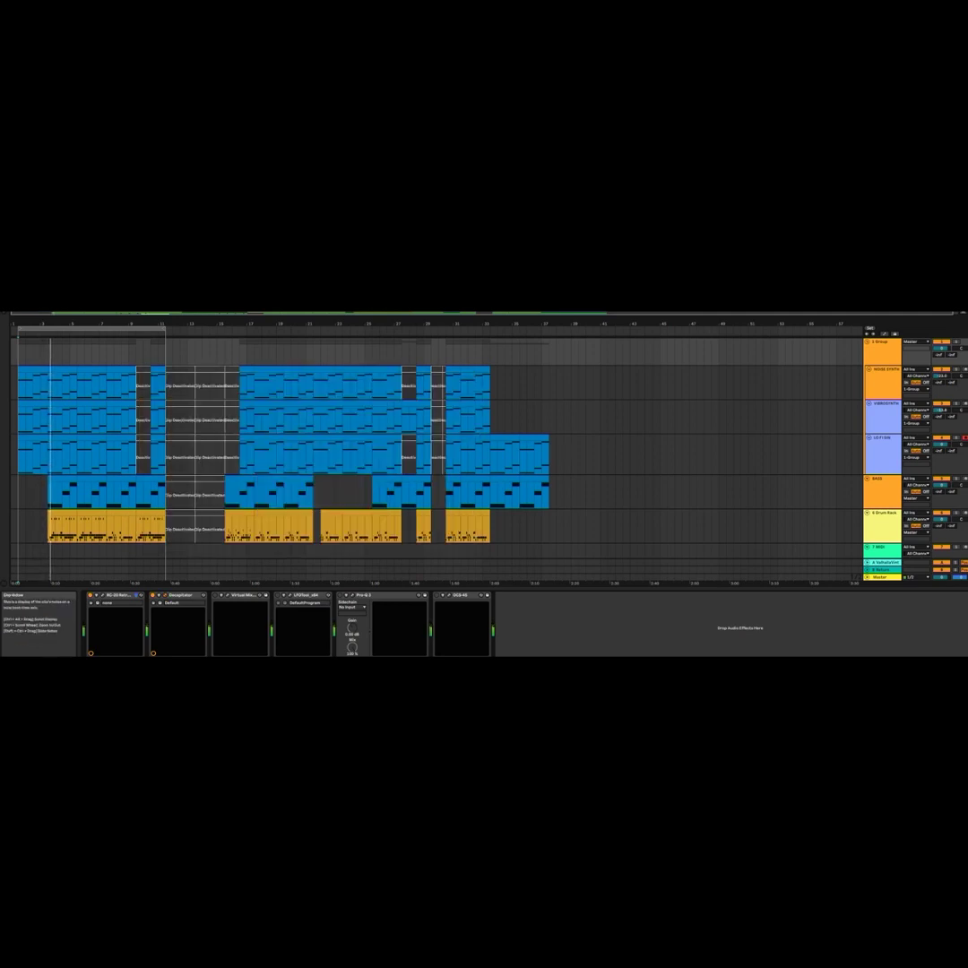
pyautogui.click(956, 341)
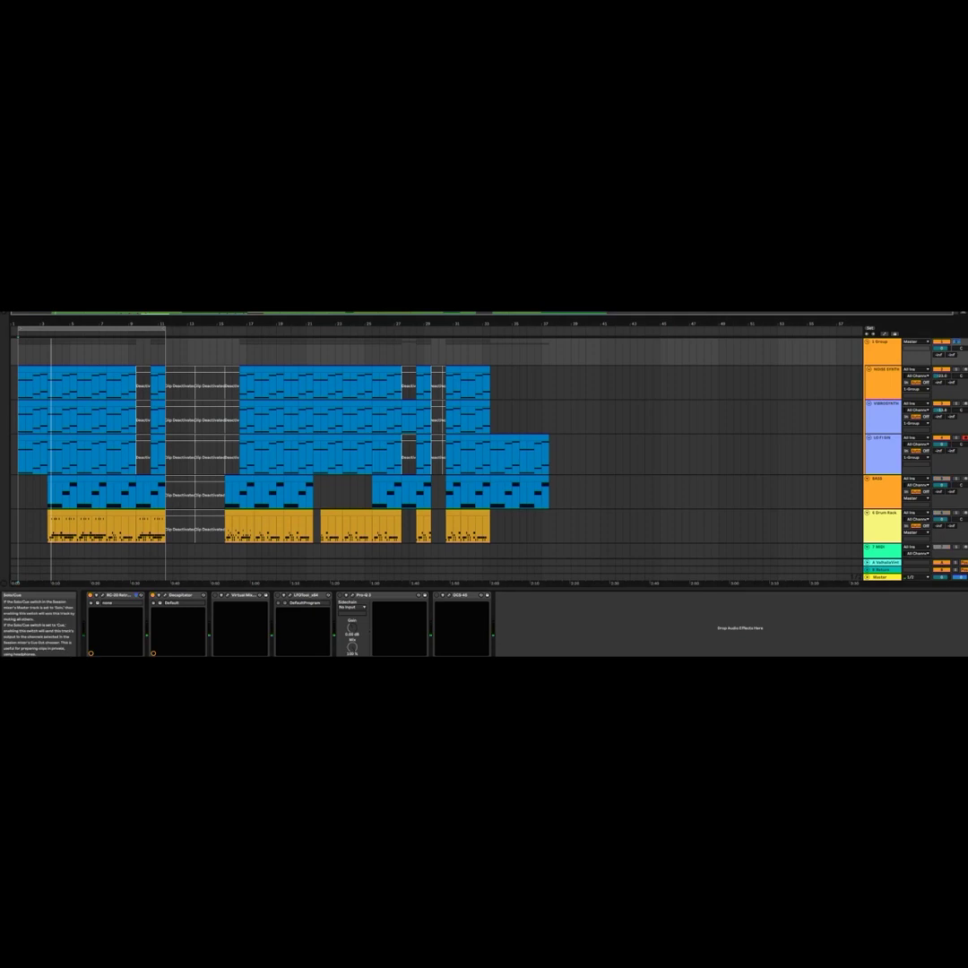
pyautogui.click(222, 595)
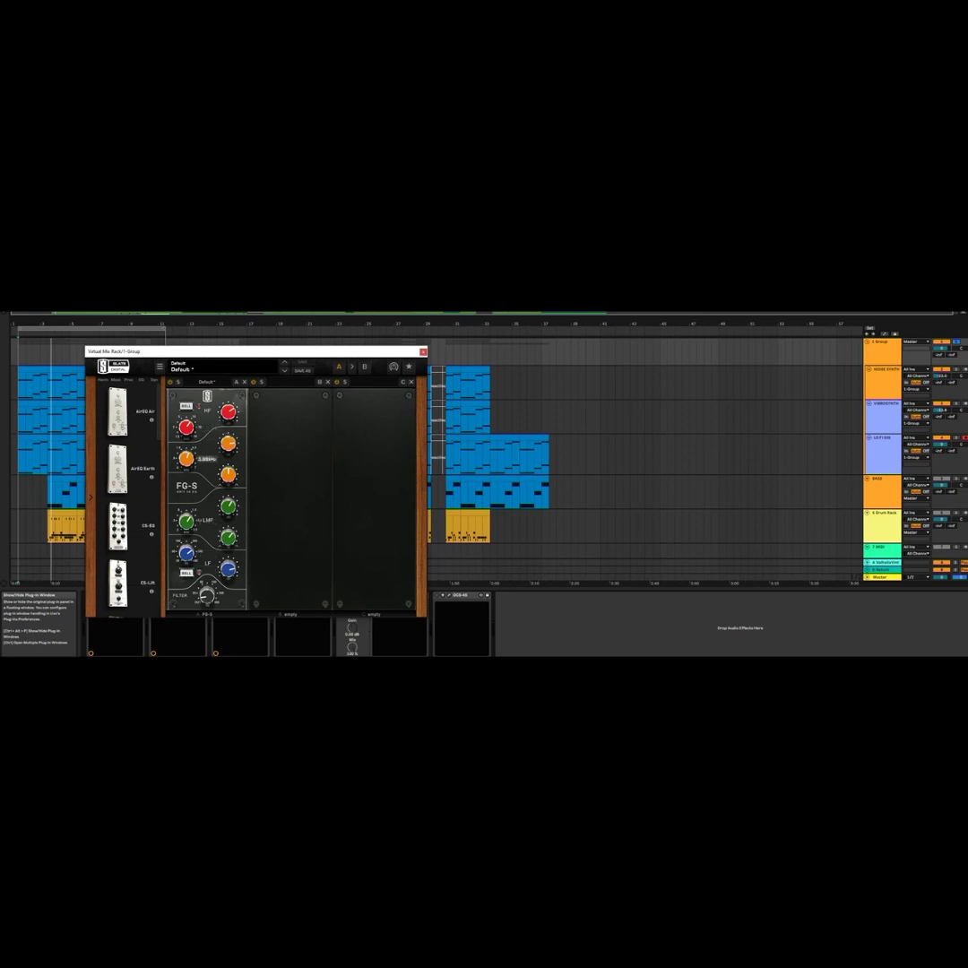
pyautogui.press('space')
pyautogui.moveTo(229, 569); pyautogui.dragTo(228, 576)
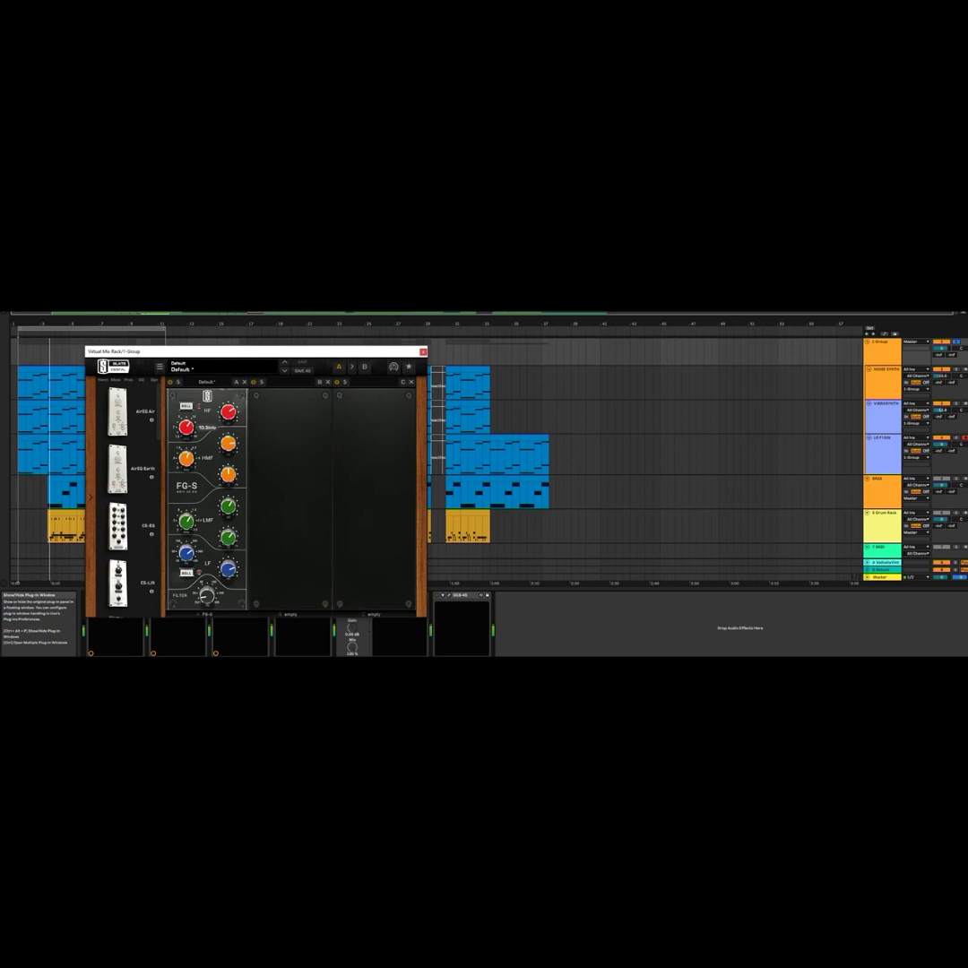
pyautogui.click(423, 352)
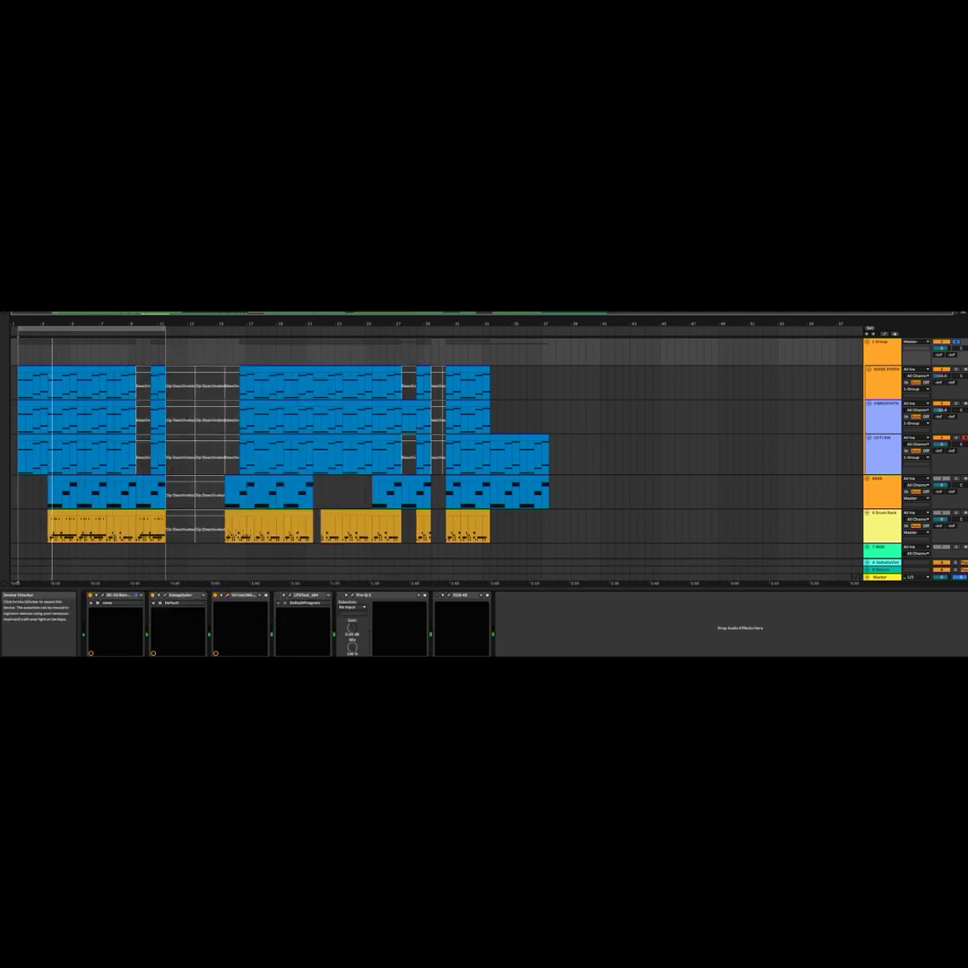
# Step: Enable LFOTool on the 1-Group track, move its plug-in window clear of the device chain and play the group from the beginning
pyautogui.click(290, 595)
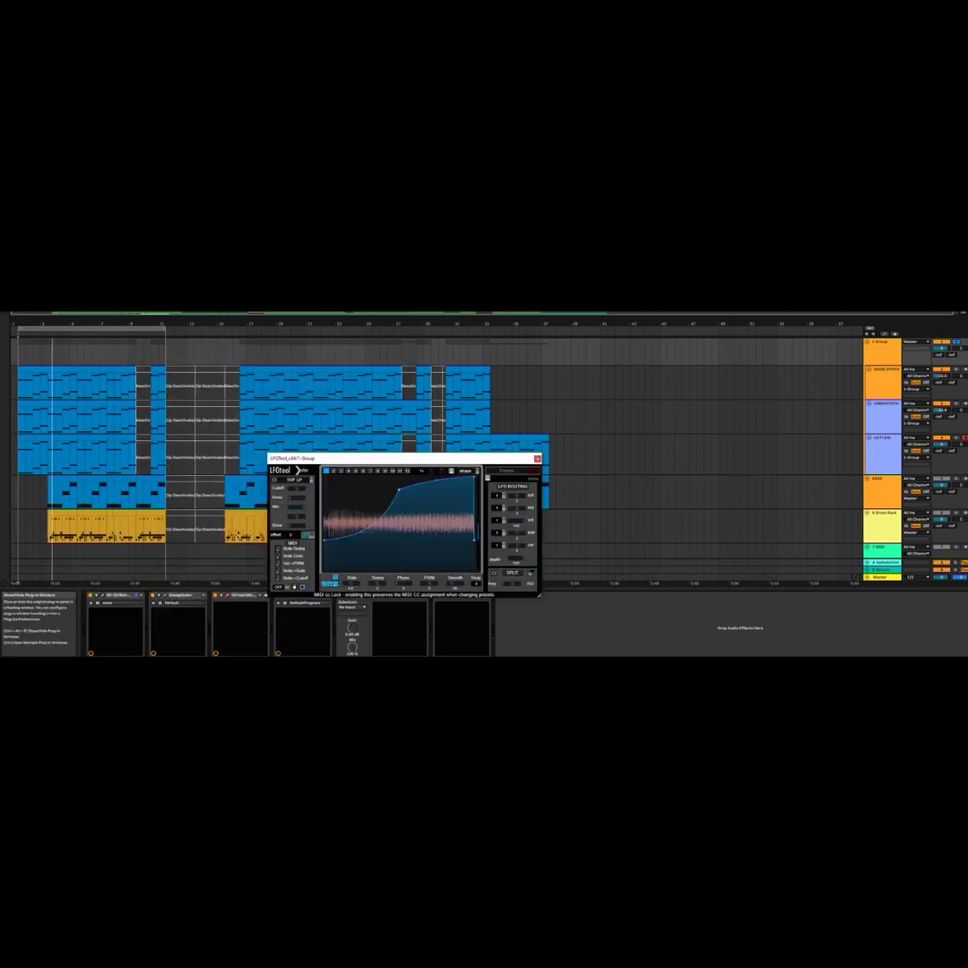
pyautogui.moveTo(351, 458); pyautogui.dragTo(372, 374)
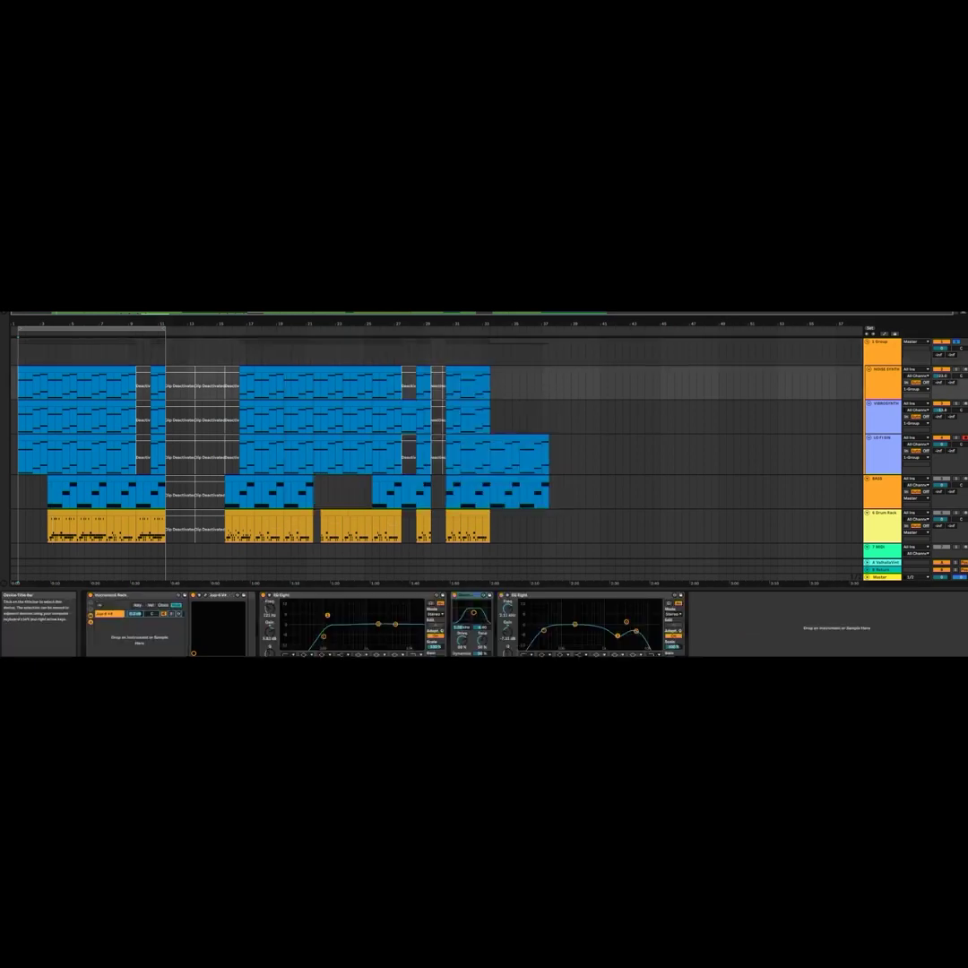
pyautogui.click(19, 351)
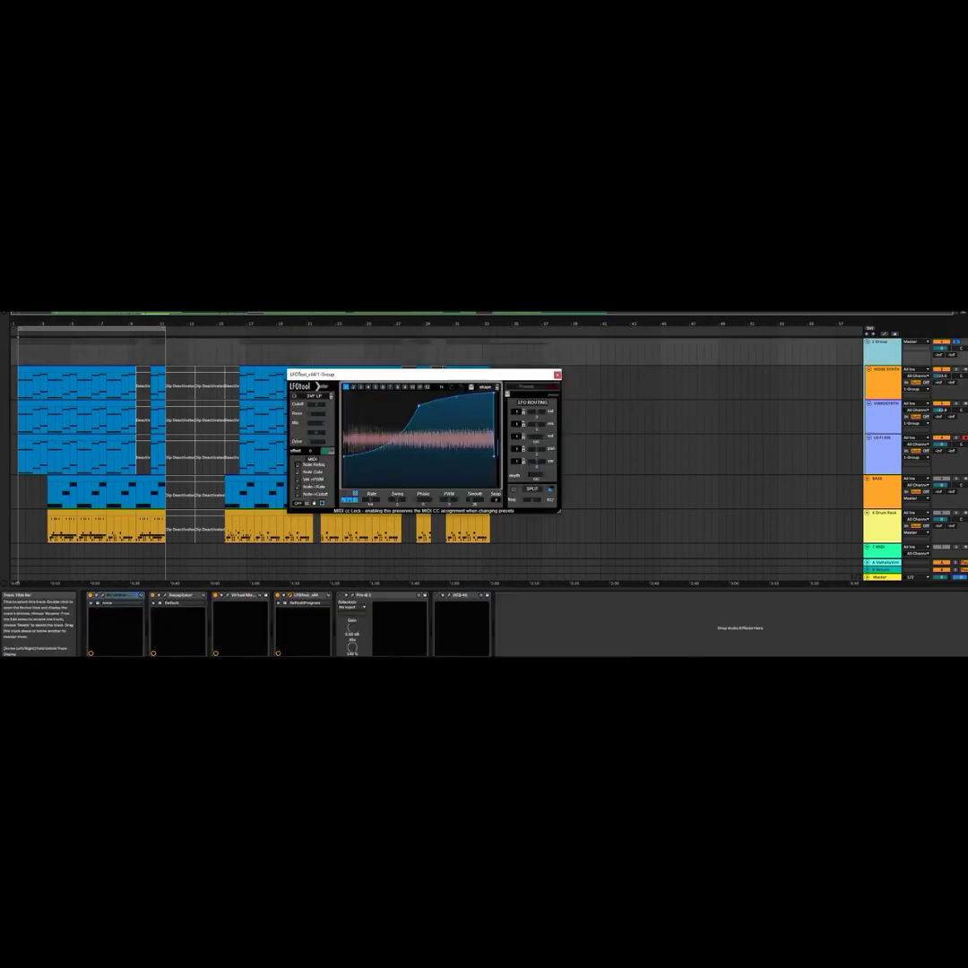
pyautogui.press('space')
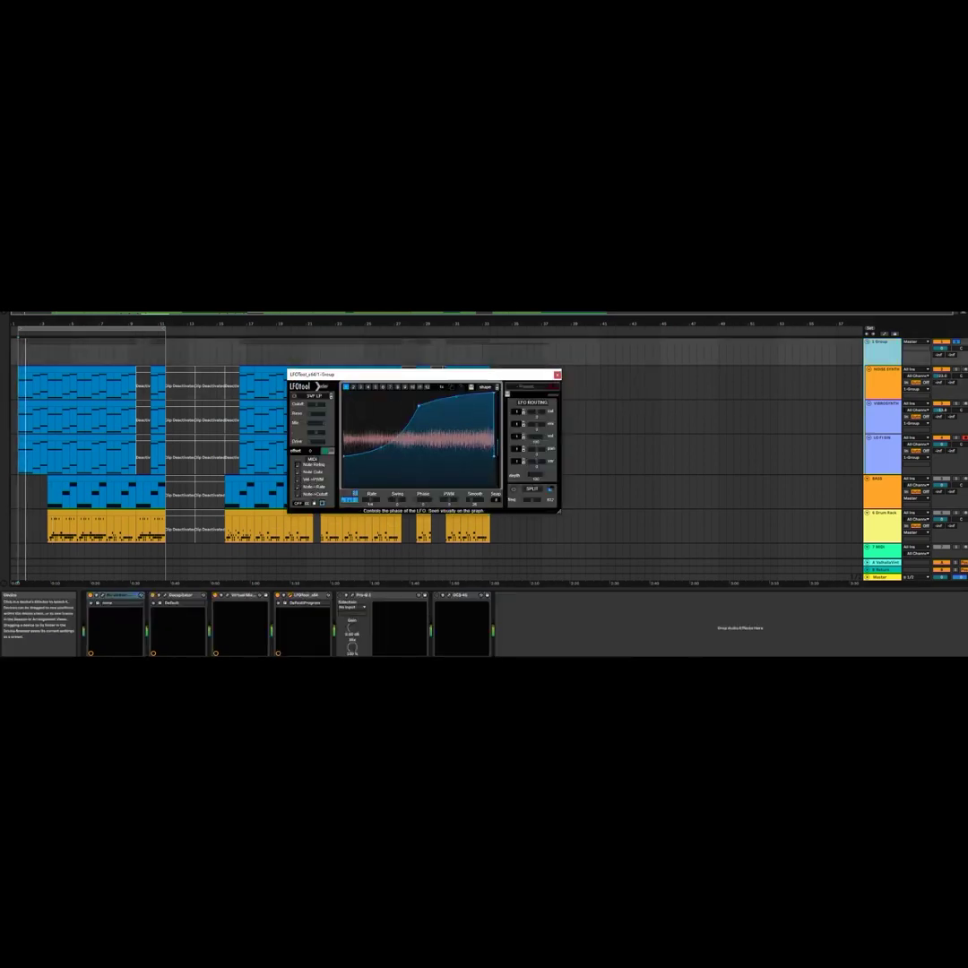
# Step: Enable Pro-Q 3 on the 1-Group track, inspect its dip bands in the plug-in window and close it
pyautogui.click(352, 595)
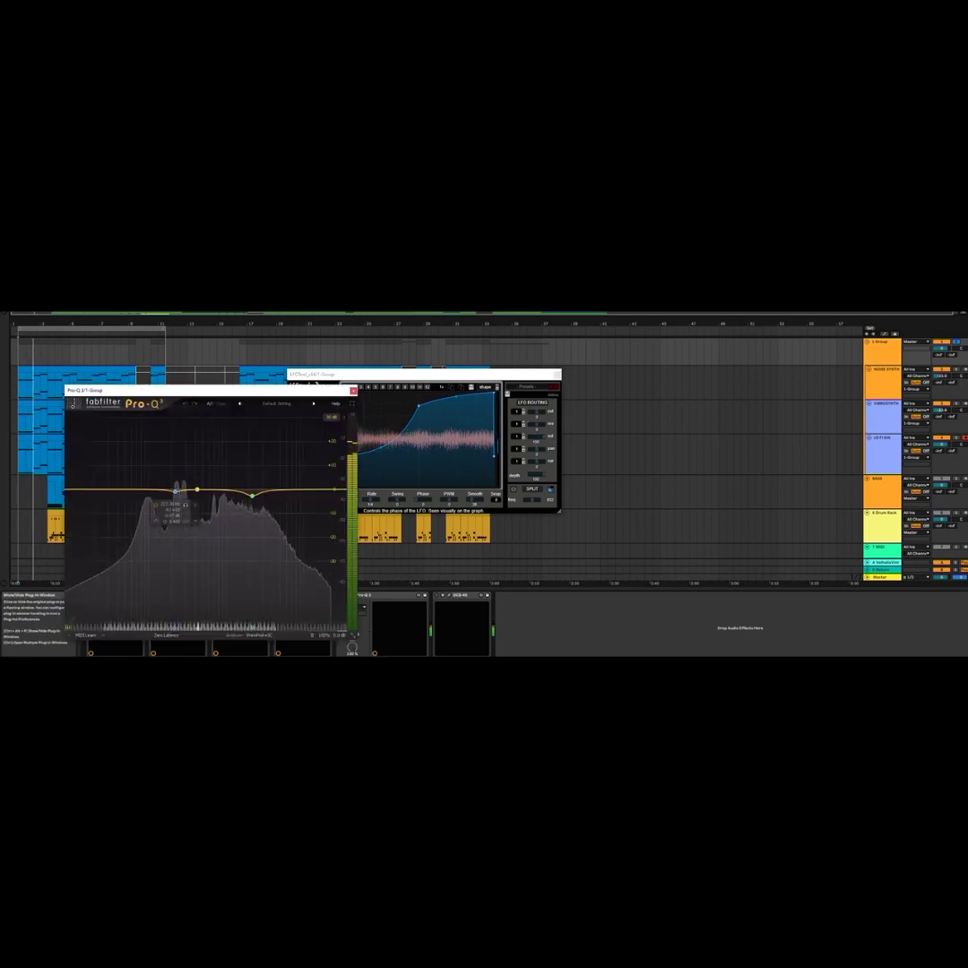
pyautogui.click(175, 491)
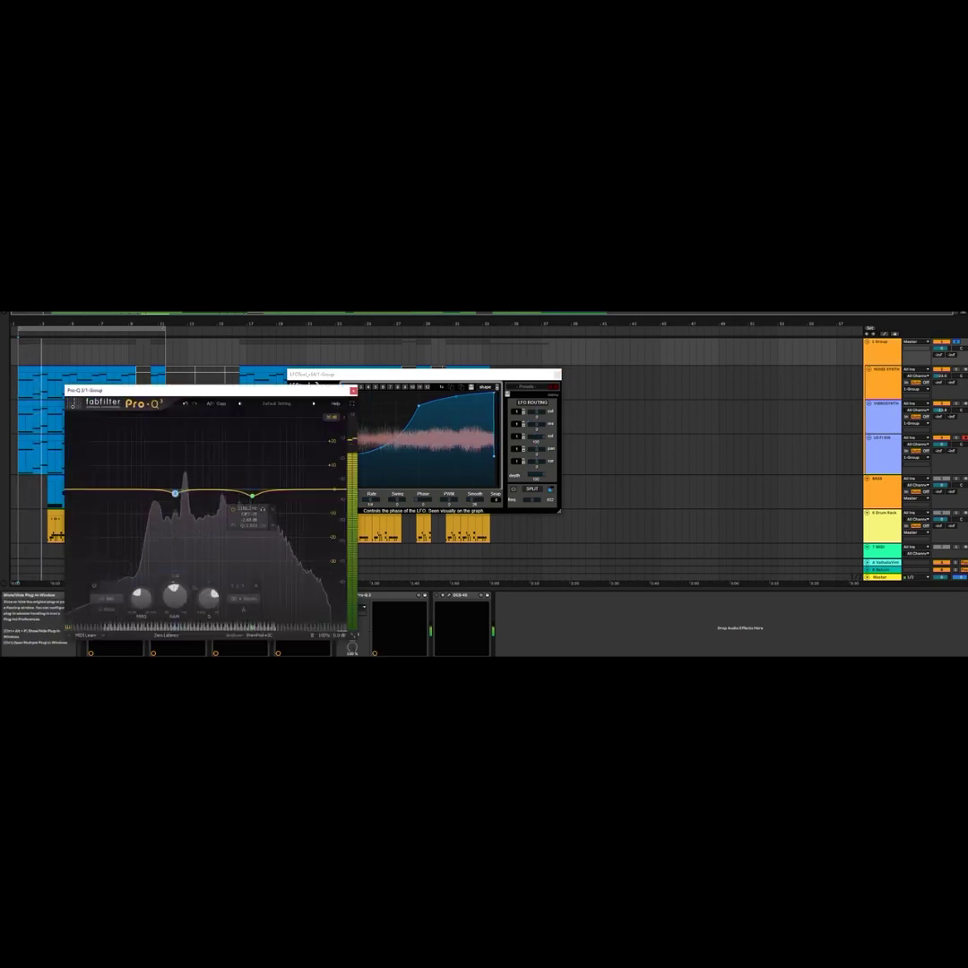
pyautogui.click(354, 390)
# Step: Enable the OCS-45 cassette simulation on the 1-Group track, review its settings and close the OCS-45 and LFOTool windows
pyautogui.click(436, 595)
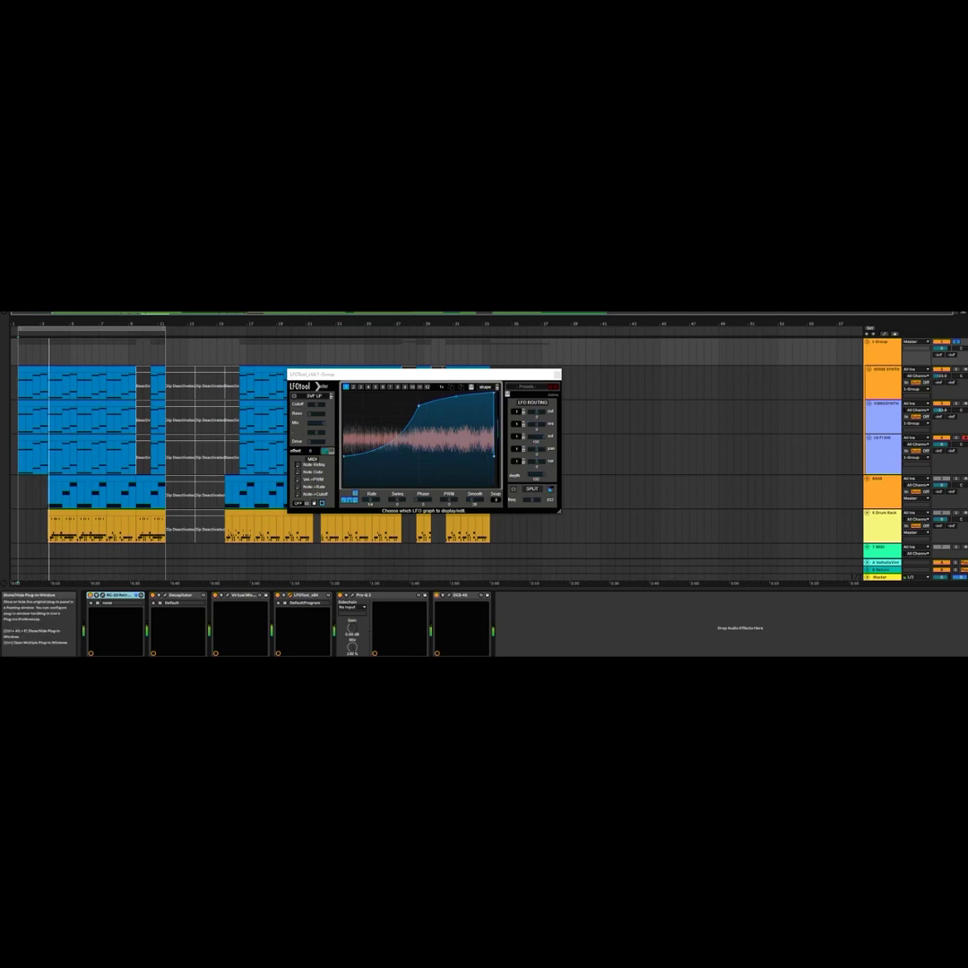
pyautogui.click(449, 595)
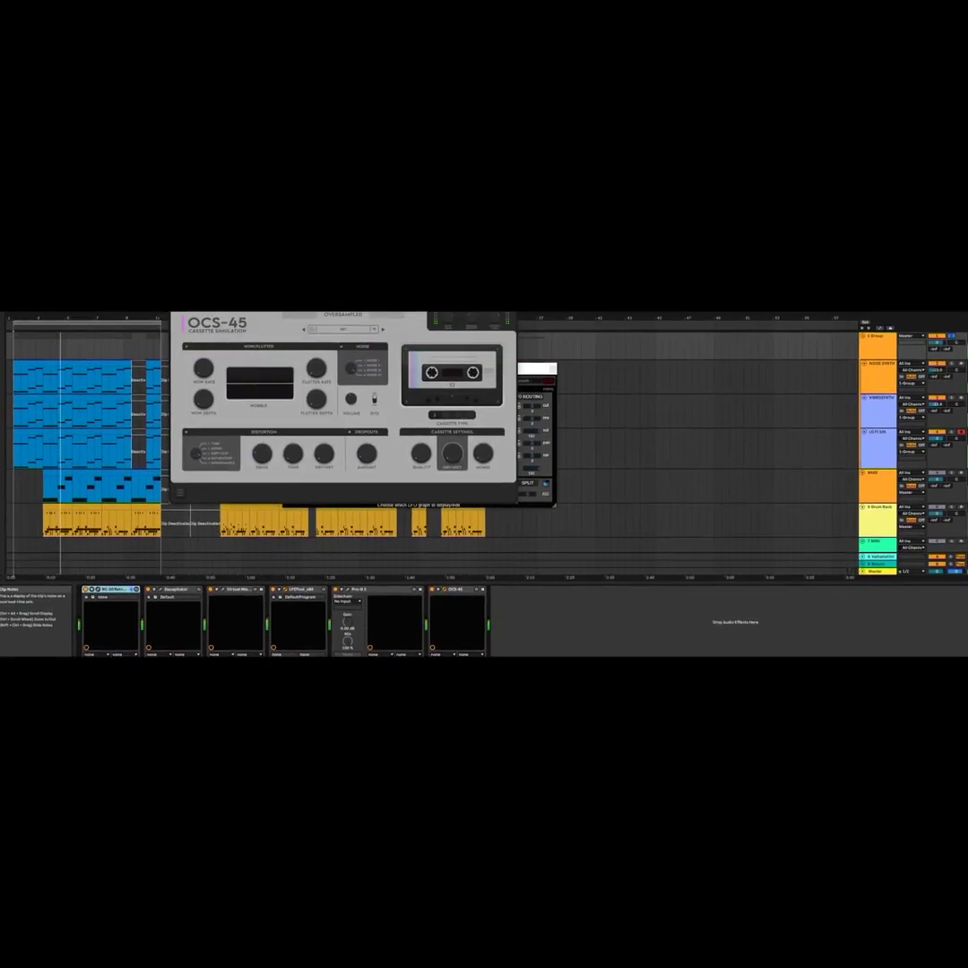
pyautogui.moveTo(365, 301); pyautogui.dragTo(407, 393)
pyautogui.click(552, 394)
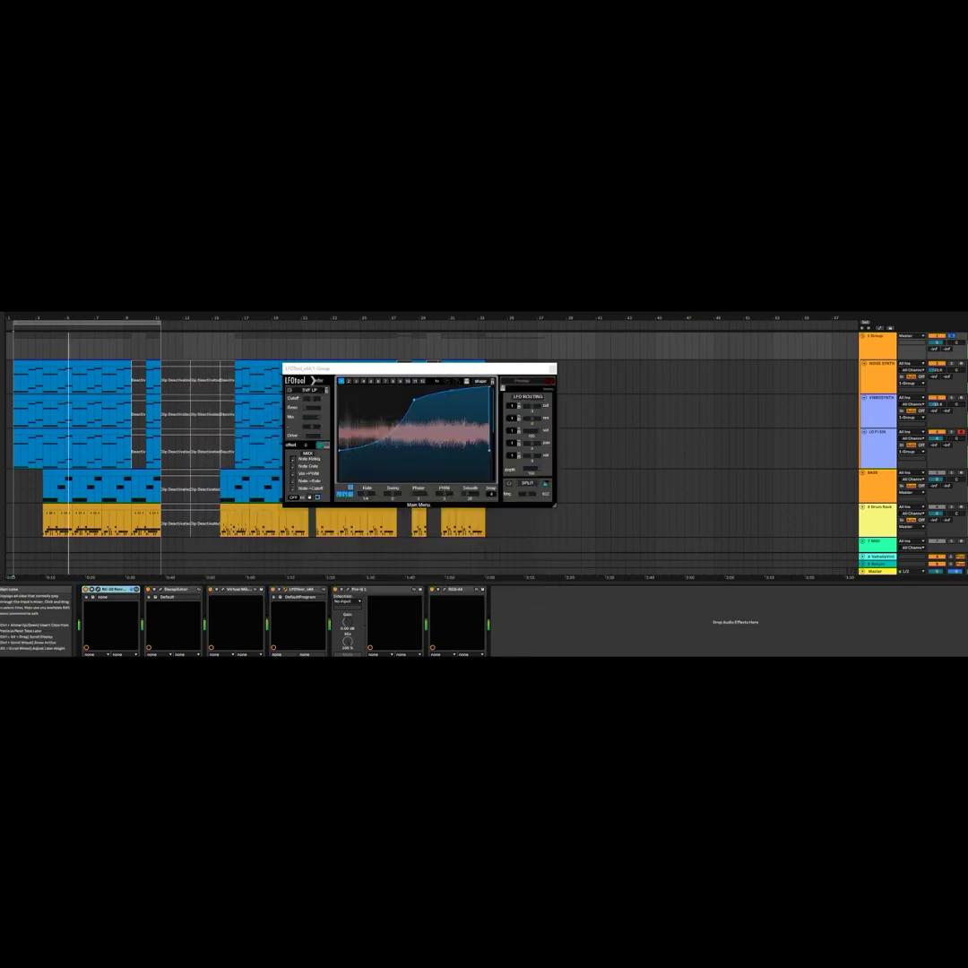
pyautogui.press('super+w')
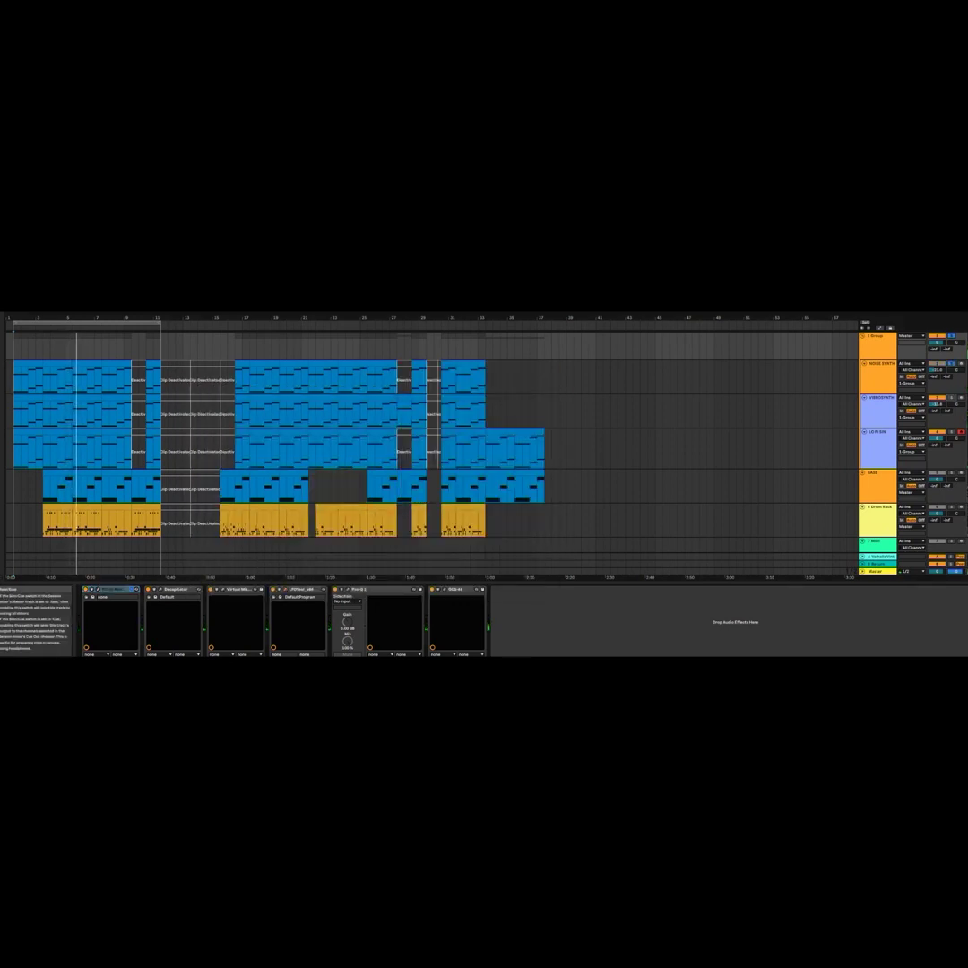
# Step: Audition the NOISE SYNTH, VIBROSYNTH and LO FI SIN tracks in solo and close the OCS-45 window of LO FI SIN
pyautogui.press('space')
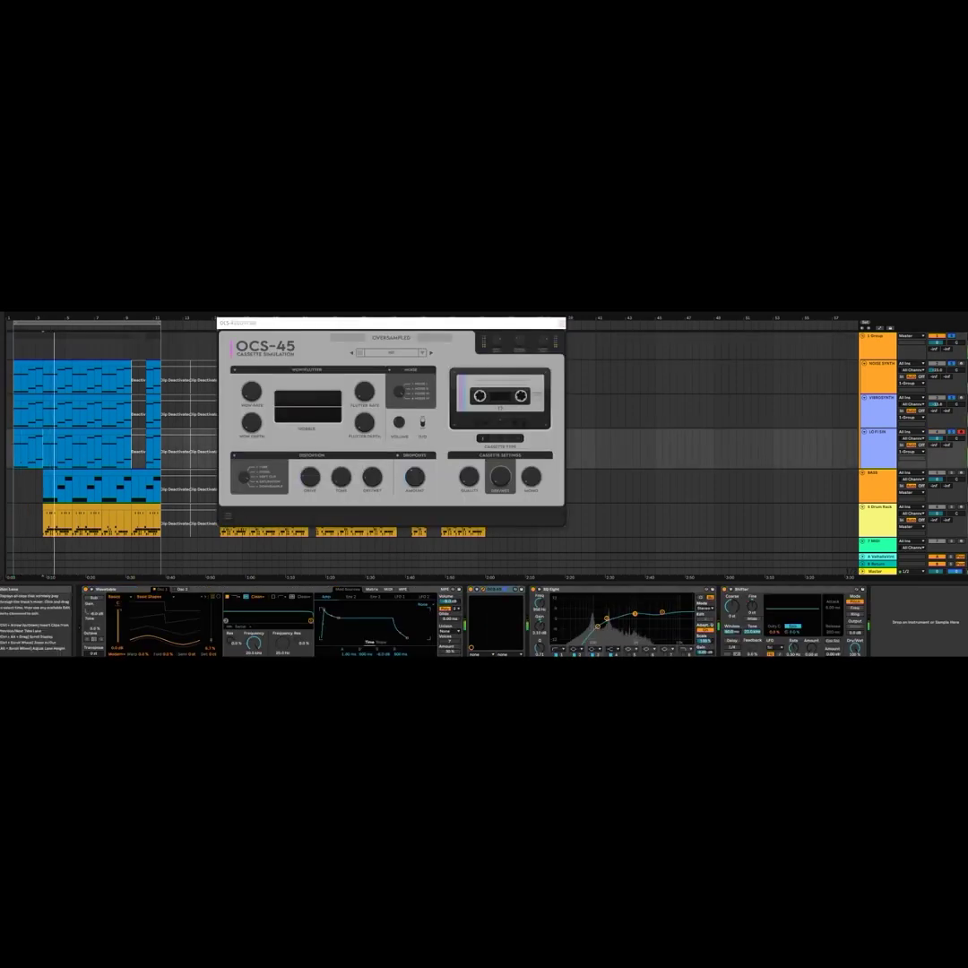
pyautogui.click(562, 322)
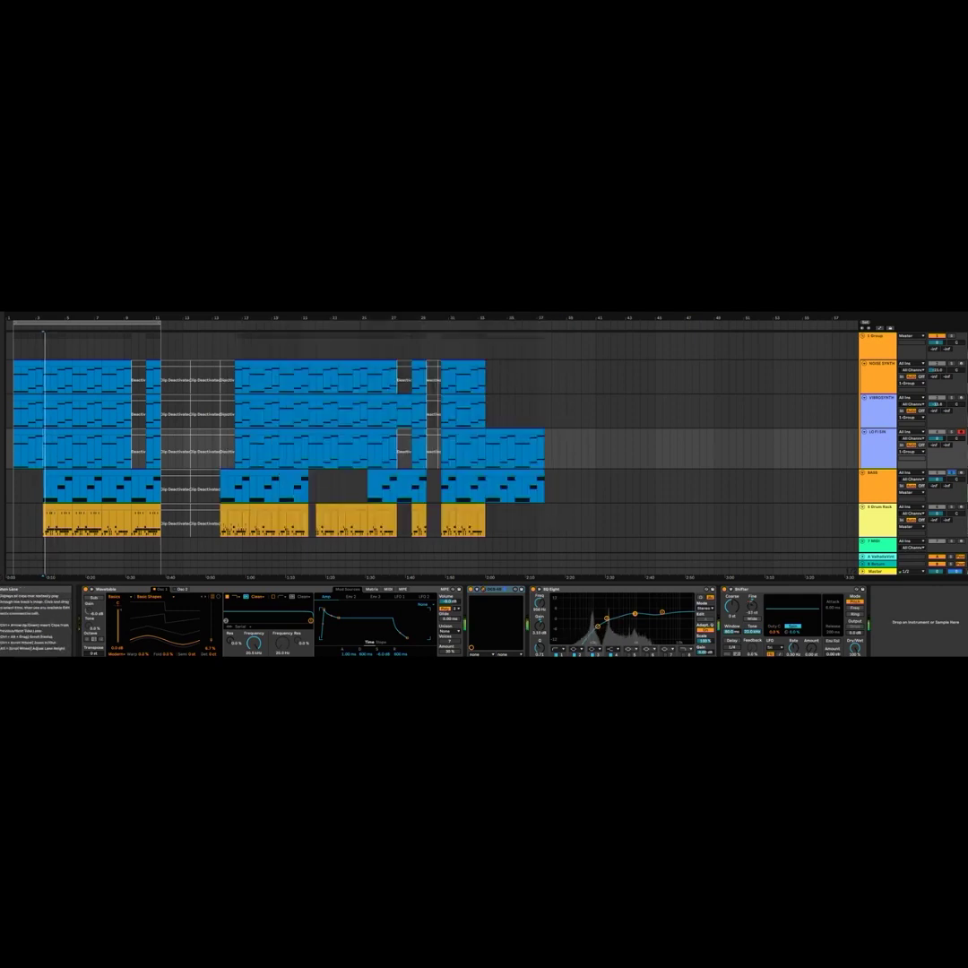
# Step: Show the soloed BASS track's device chain and examine its Wavetable, Shifter, EQ Eight and Compressor during playback
pyautogui.click(878, 485)
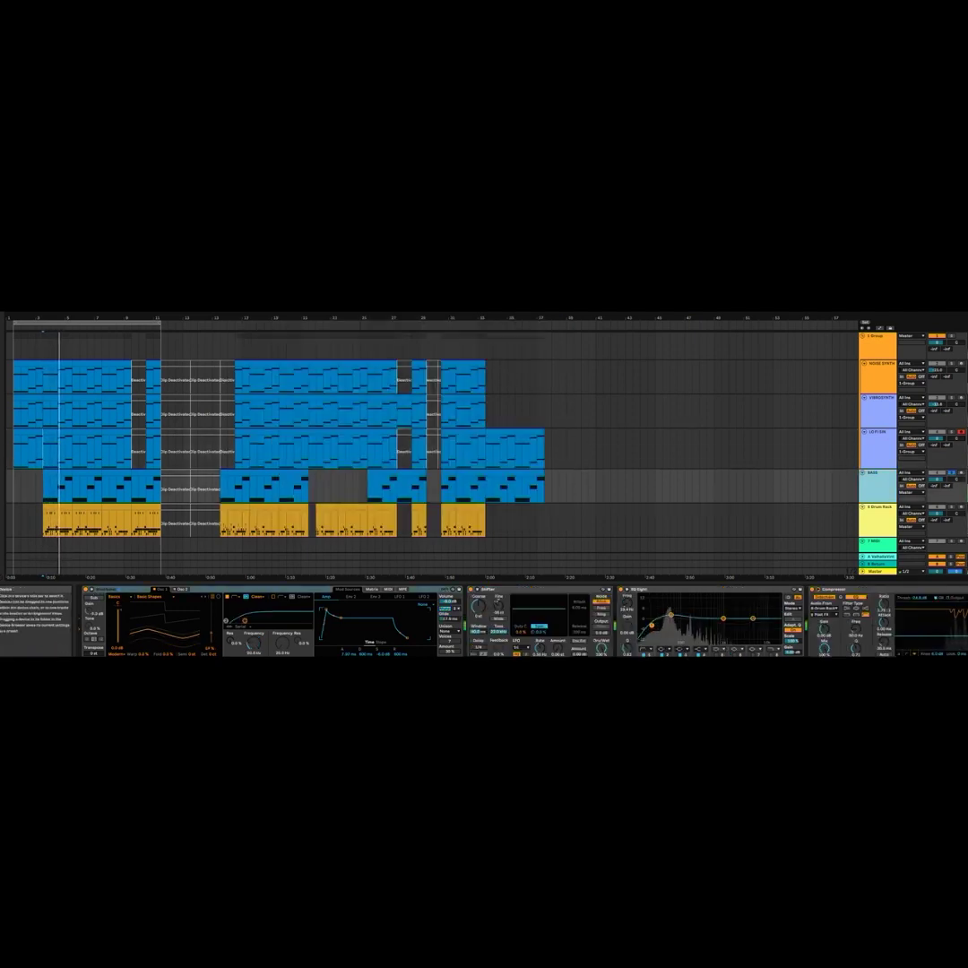
pyautogui.click(860, 589)
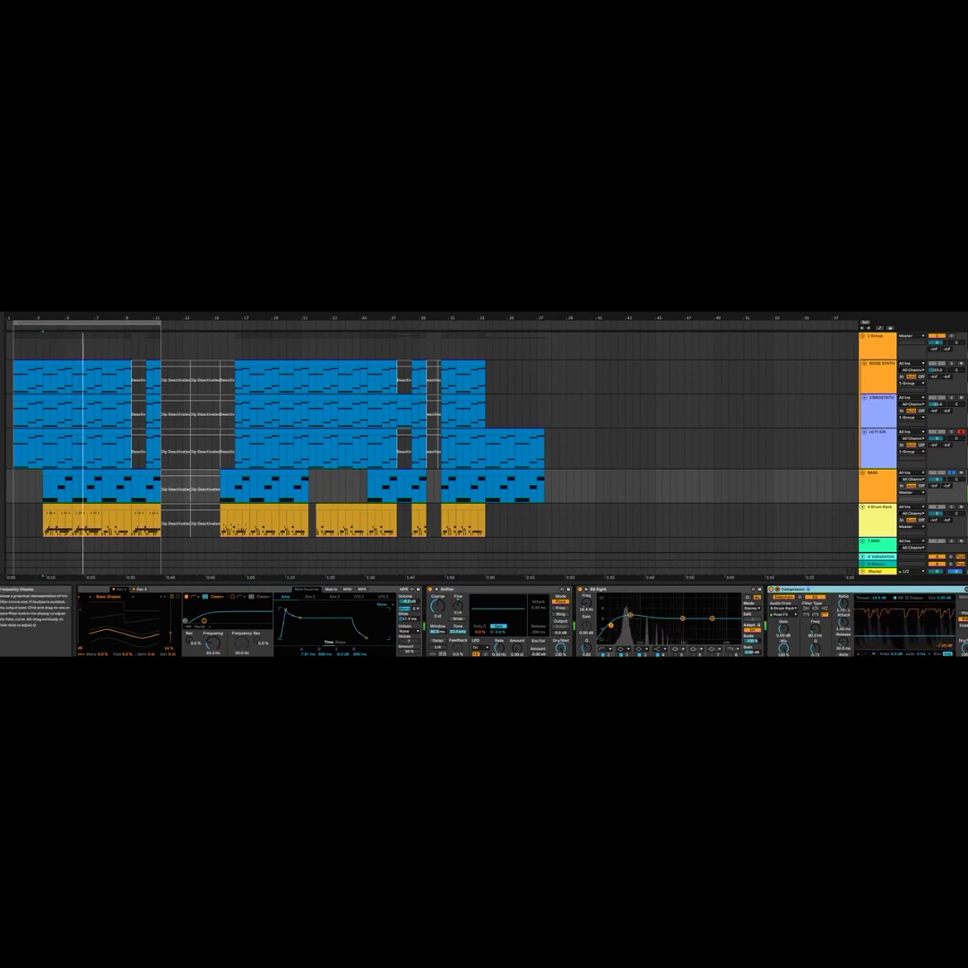
# Step: Solo the Drum Rack track and audition it with its bump snare sample and Pro-Q 3 in view
pyautogui.scroll(-1, 430, 448)
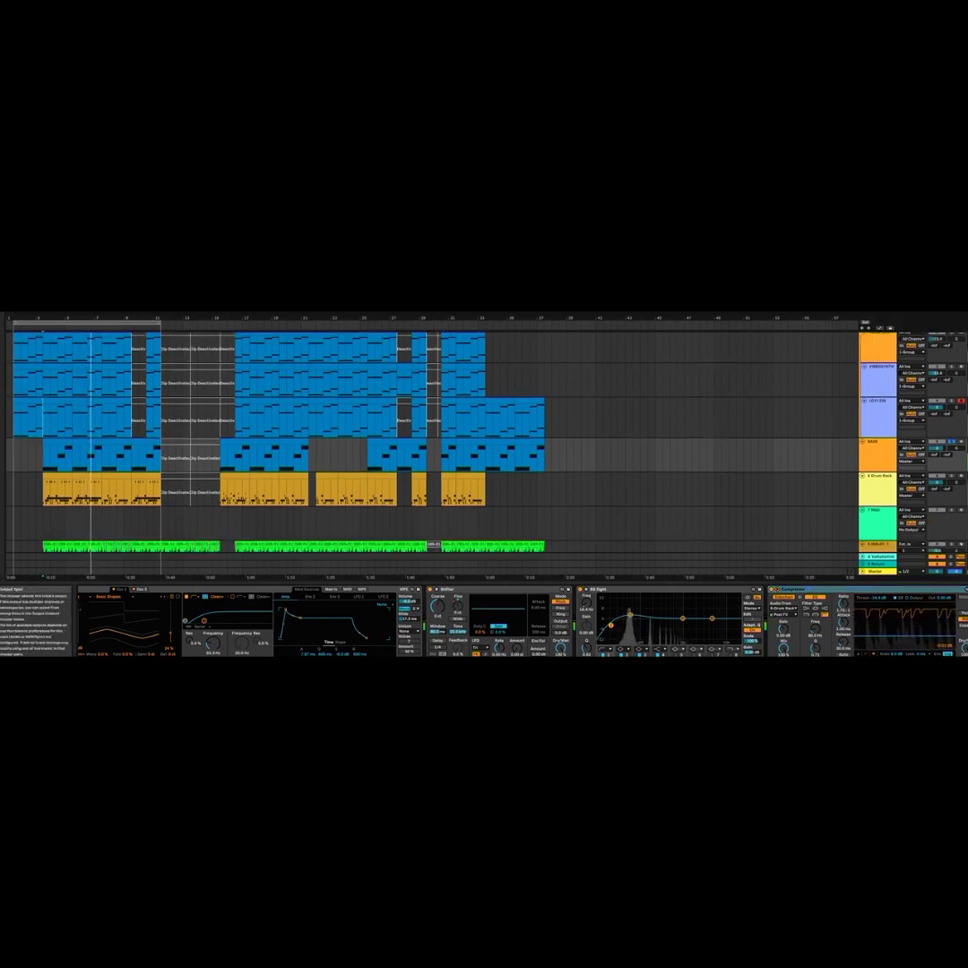
pyautogui.click(952, 476)
pyautogui.scroll(-2, 430, 448)
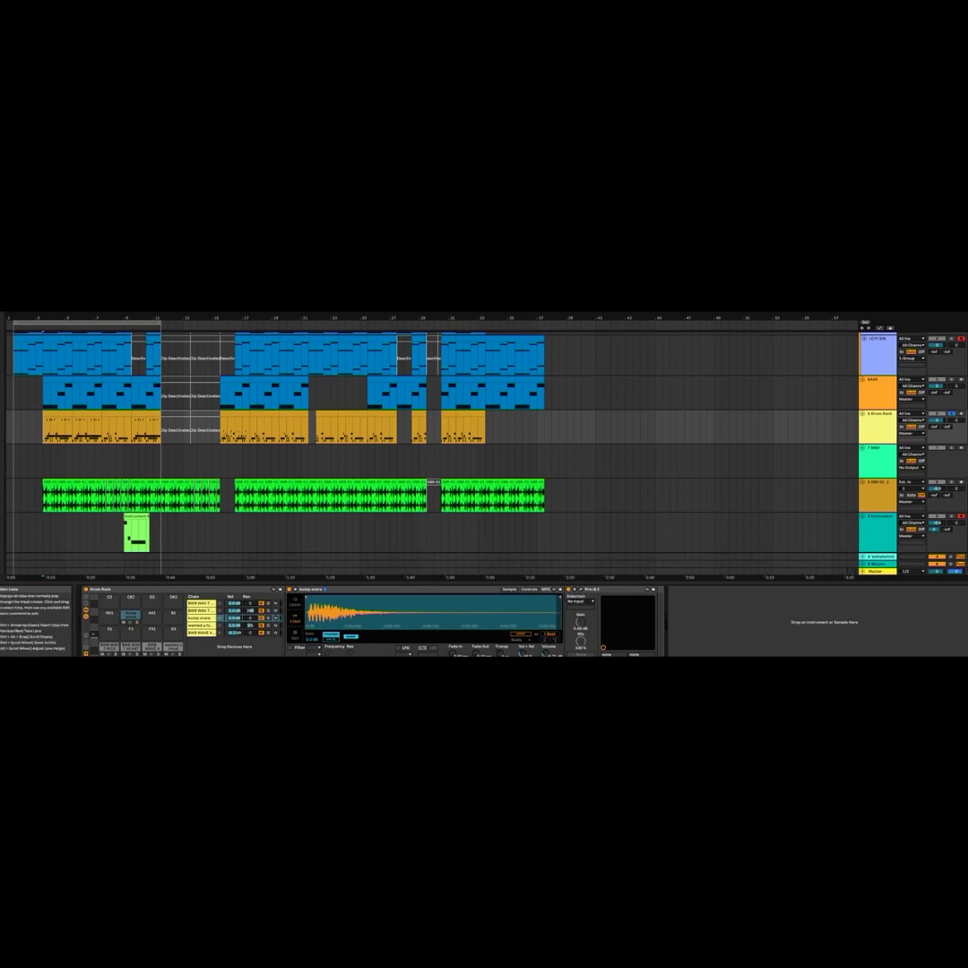
pyautogui.press('space')
# Step: Solo and play the 8 088-02_1 drum loop track, and show its OCS-45 and Decapitator windows beside each other
pyautogui.click(952, 482)
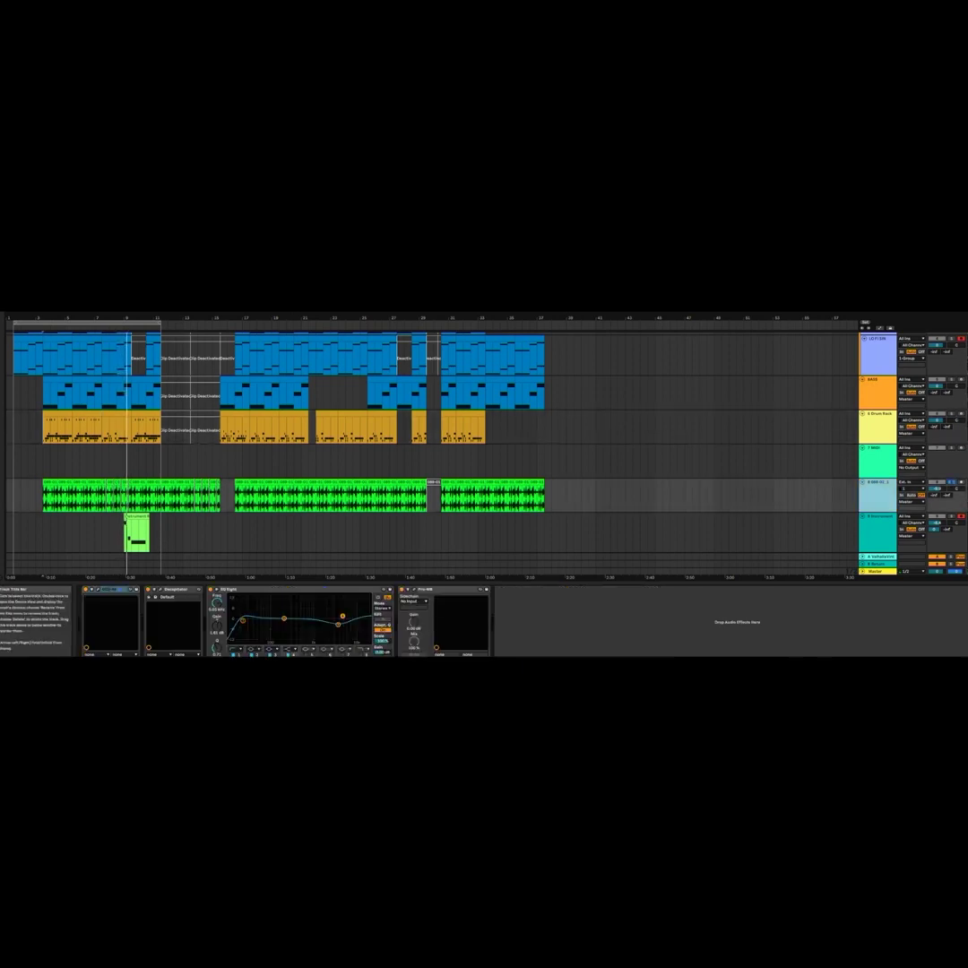
pyautogui.press('space')
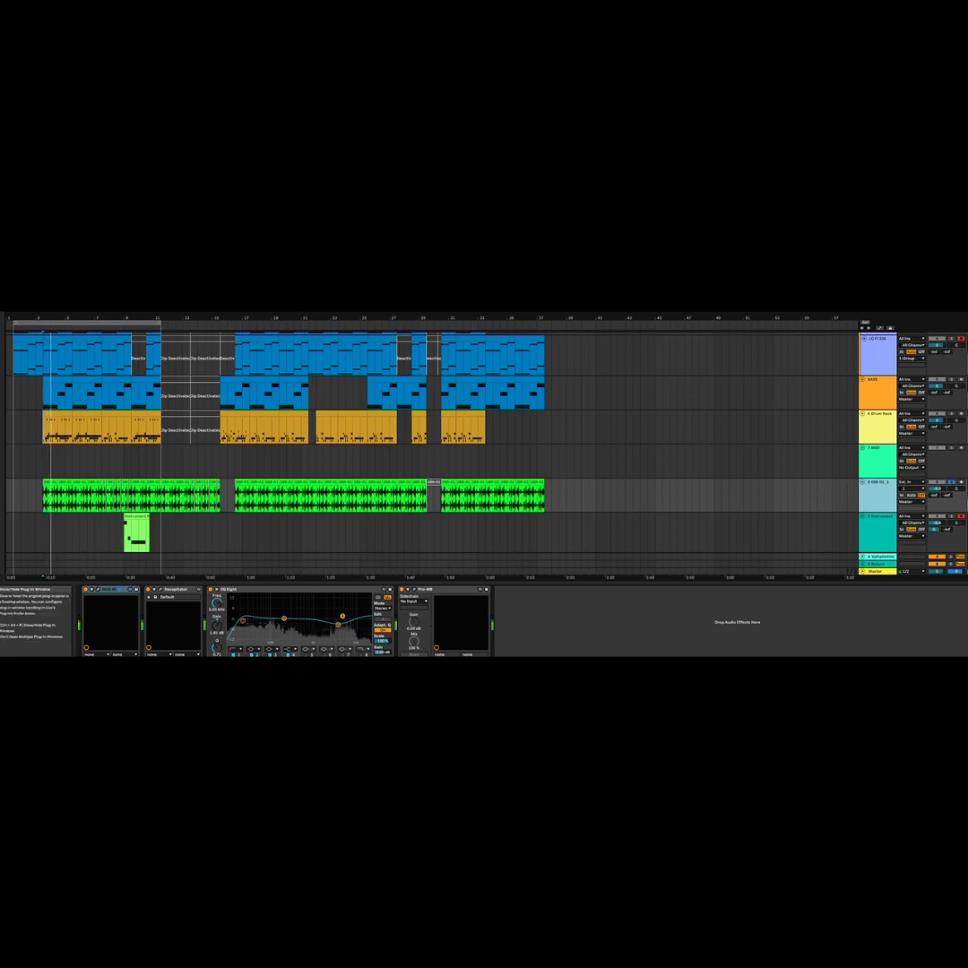
pyautogui.click(98, 589)
pyautogui.click(160, 589)
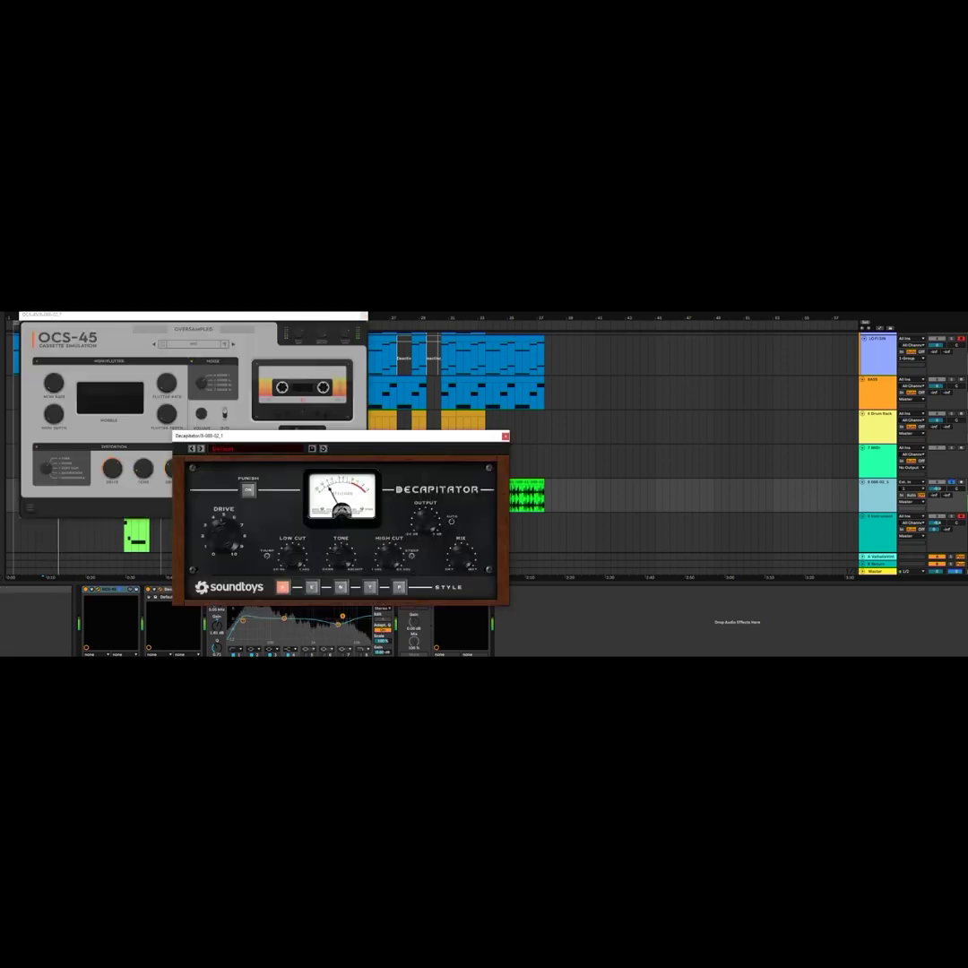
pyautogui.moveTo(320, 436); pyautogui.dragTo(472, 342)
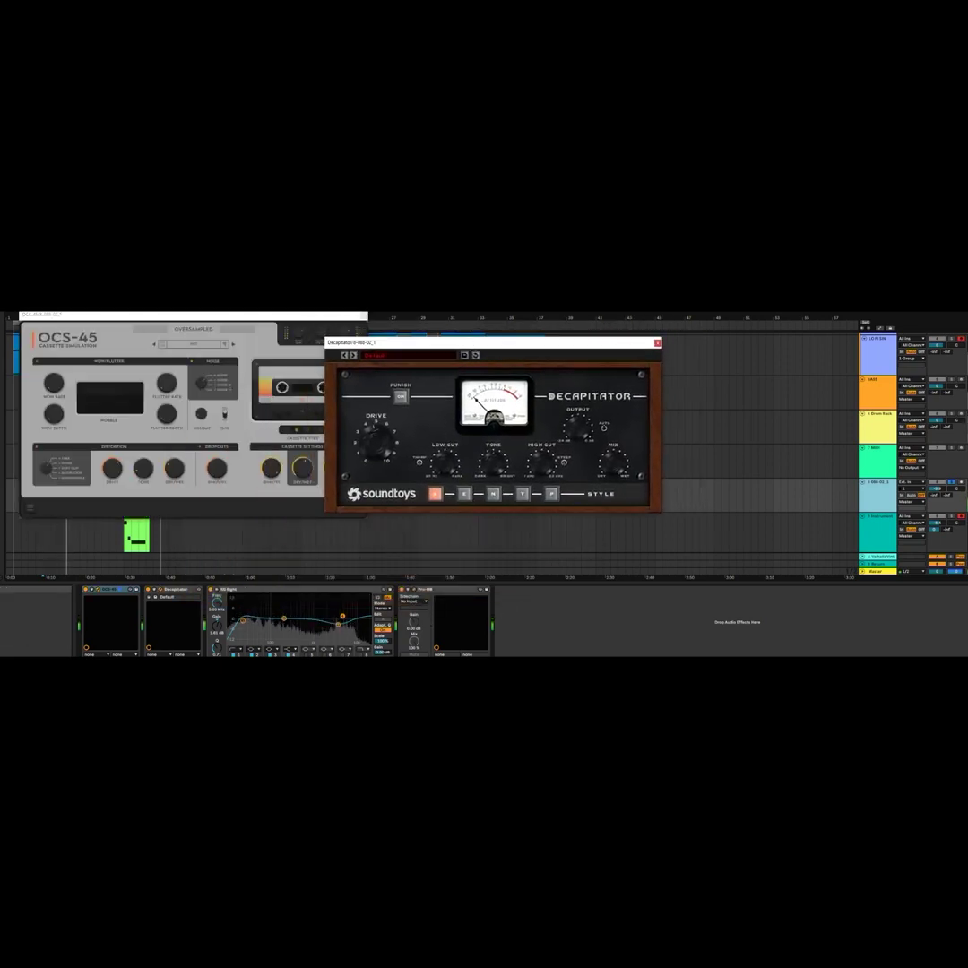
pyautogui.moveTo(320, 315); pyautogui.dragTo(331, 333)
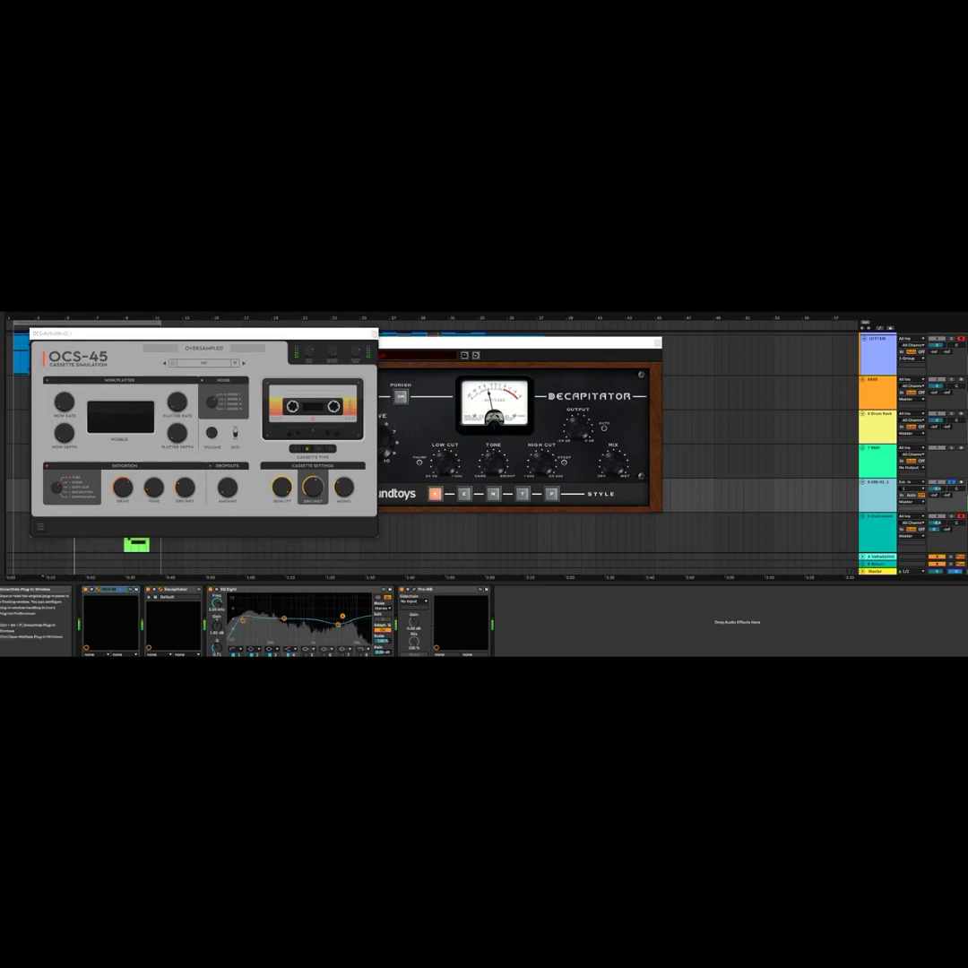
# Step: Show the loop track's Pro-MB window, briefly solo its high-frequency band, and close all three plug-in windows
pyautogui.click(413, 590)
pyautogui.moveTo(259, 313); pyautogui.dragTo(493, 371)
pyautogui.click(472, 395)
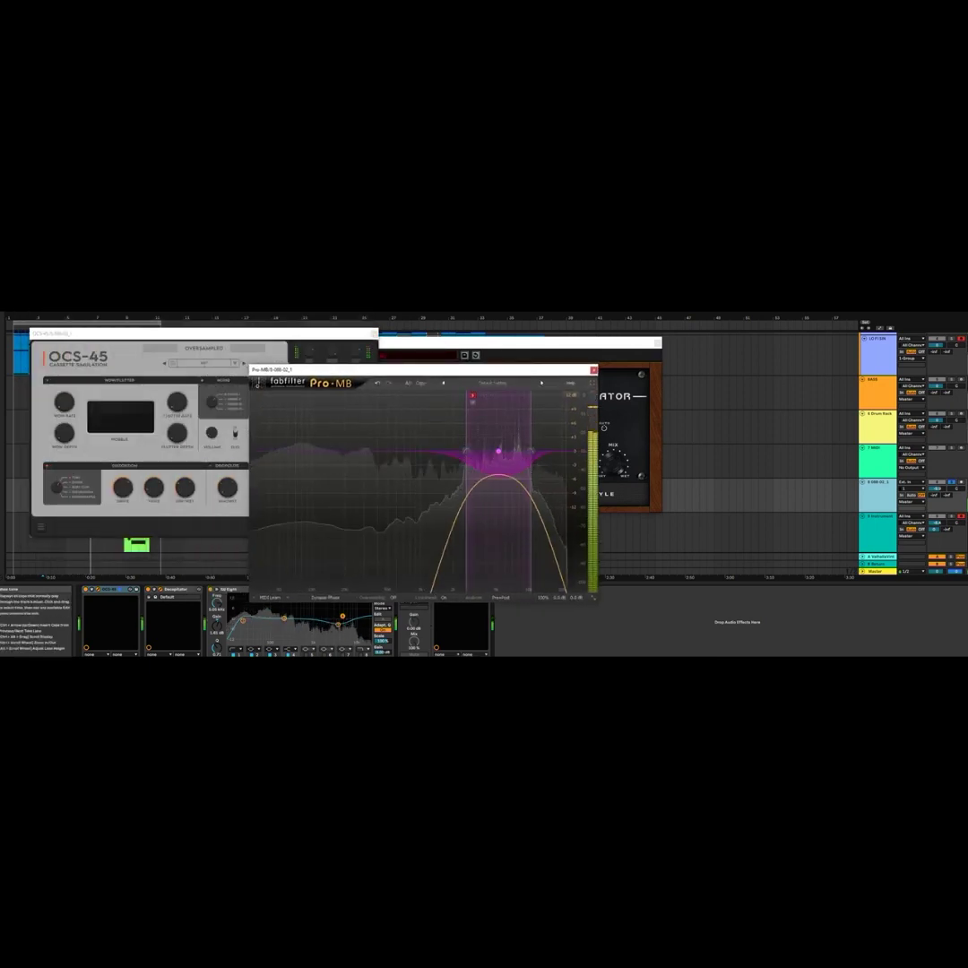
pyautogui.click(473, 395)
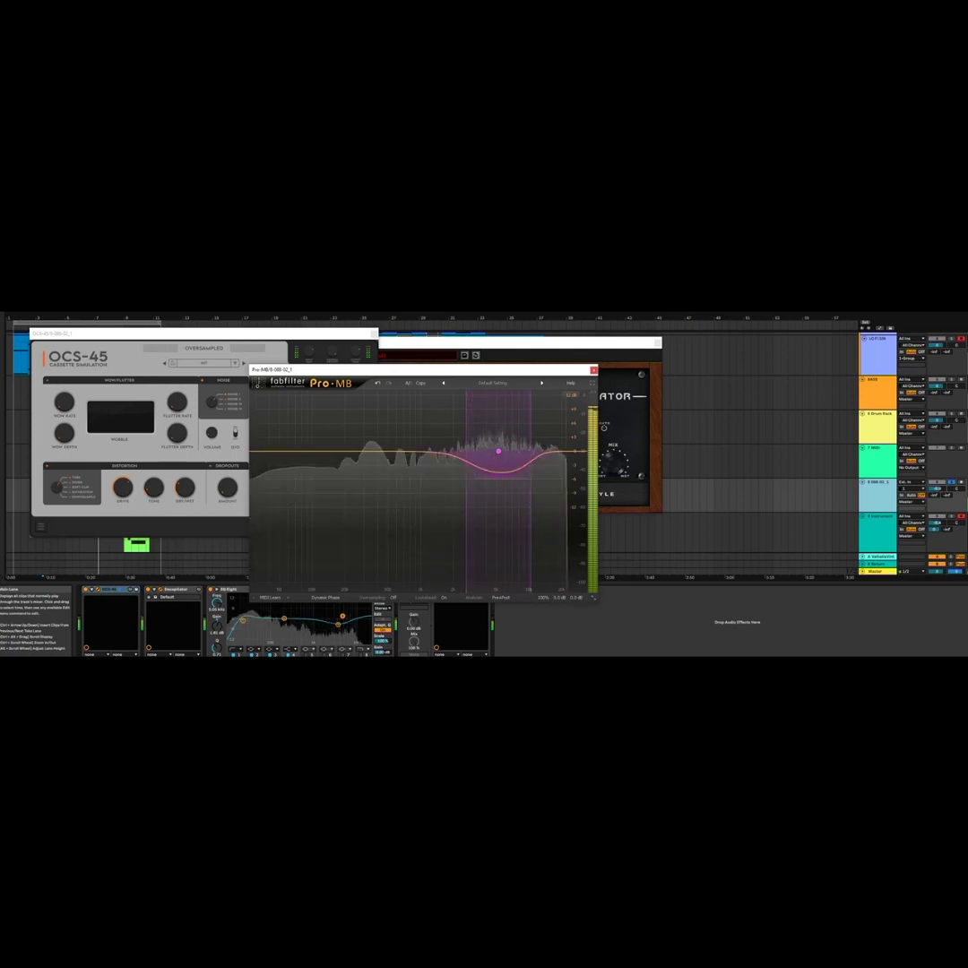
pyautogui.click(593, 370)
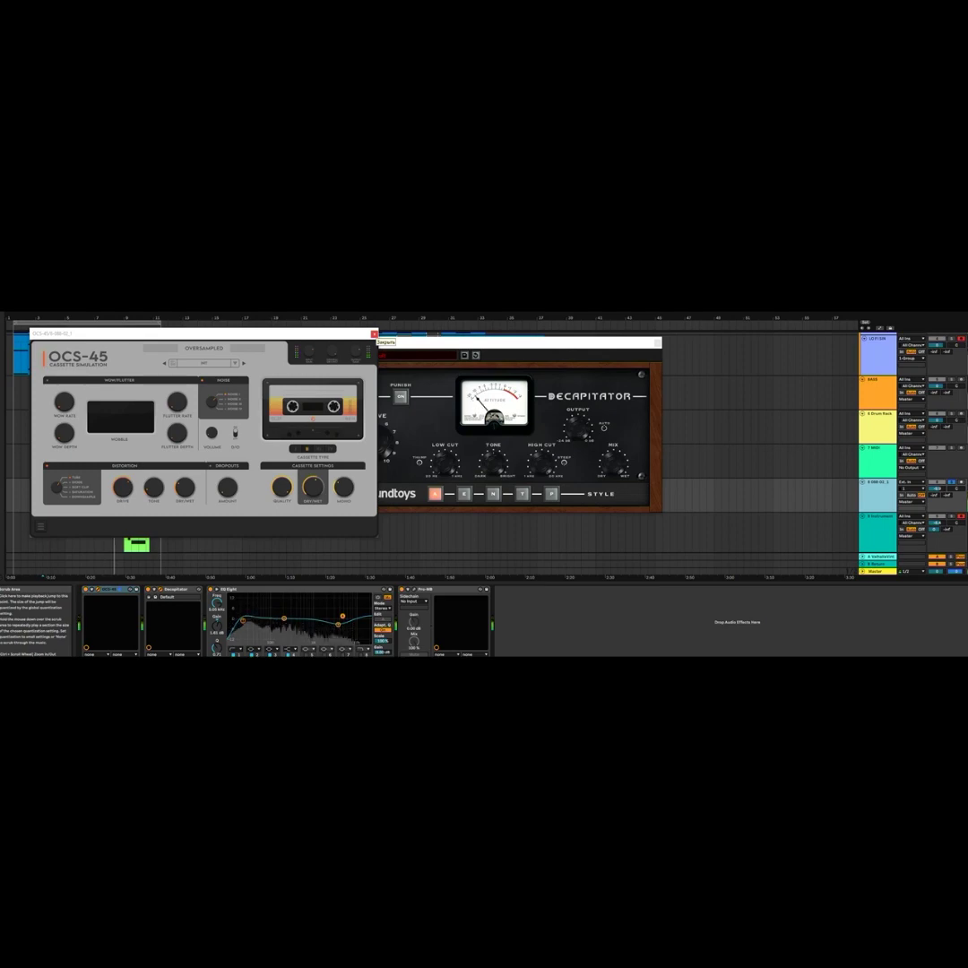
pyautogui.click(375, 334)
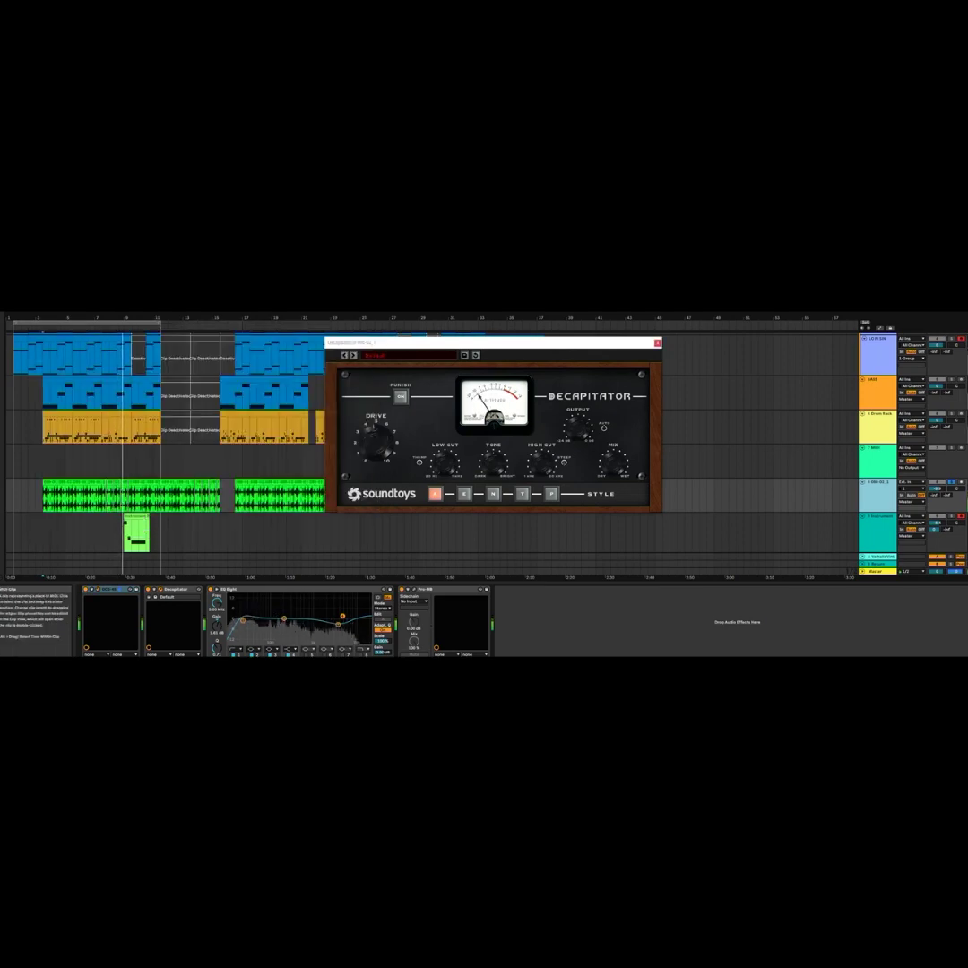
pyautogui.hotkey('alt', 'F4')
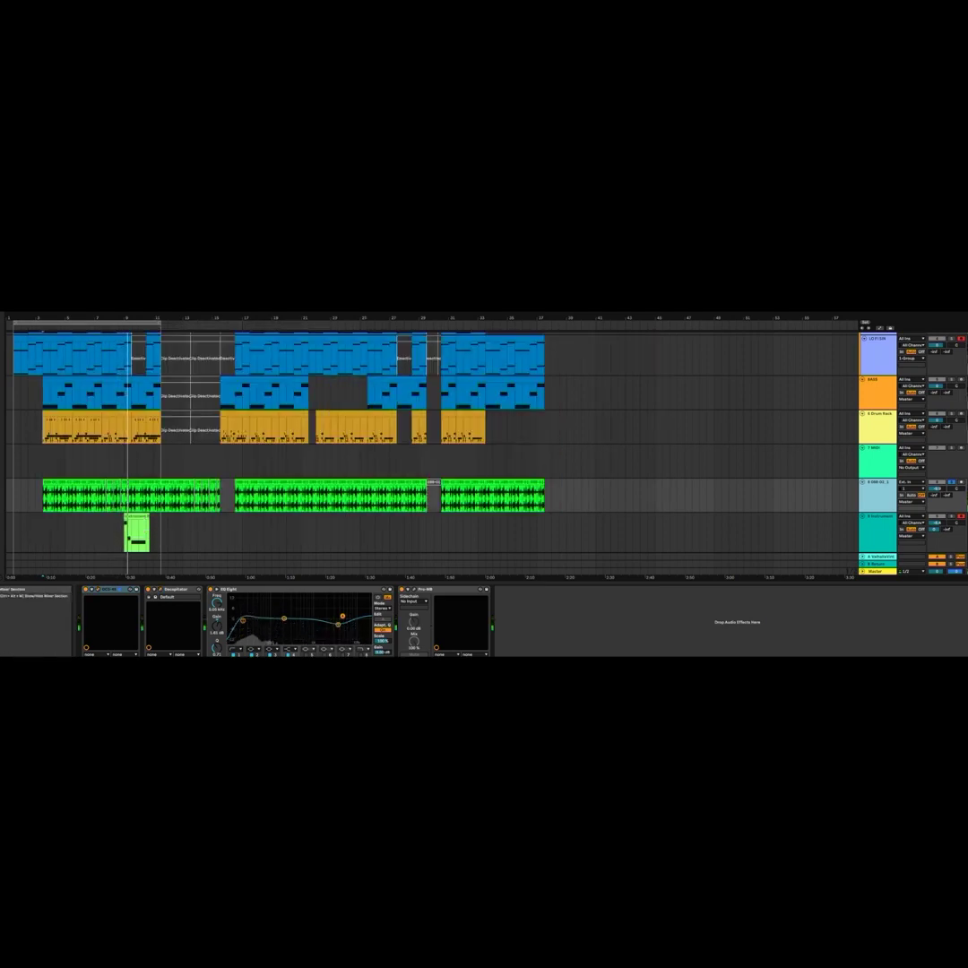
# Step: Solo the 9 Instrument track and play it from the start of its MIDI clip
pyautogui.keyDown('ctrl'); pyautogui.click(952, 413); pyautogui.keyUp('ctrl')
pyautogui.press('space')
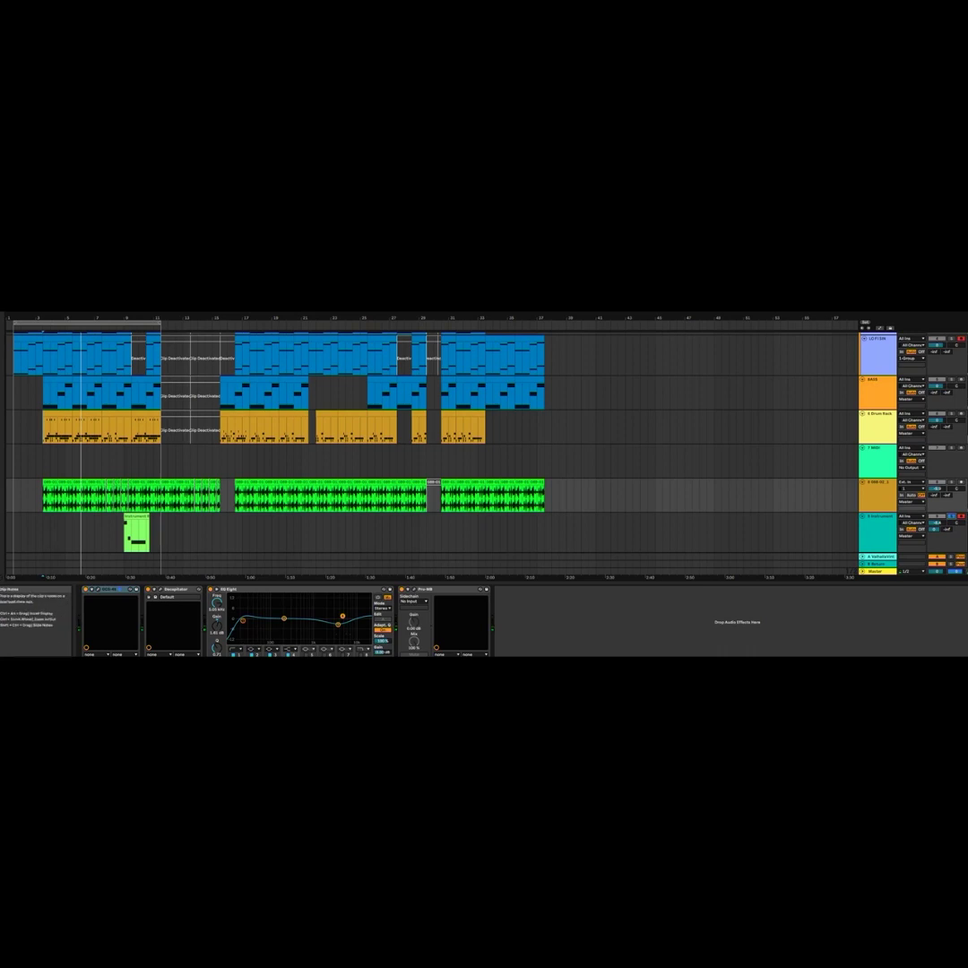
pyautogui.press('space')
pyautogui.click(125, 536)
pyautogui.press('space')
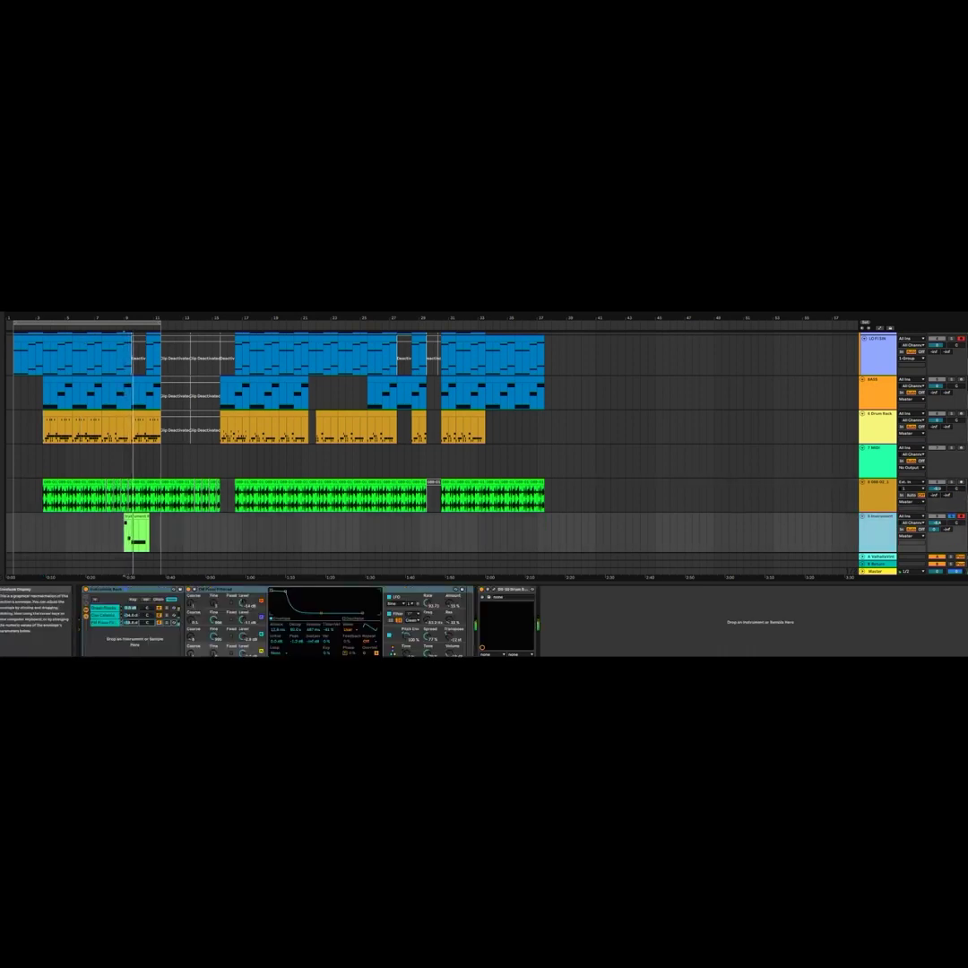
# Step: Examine the Organ Plucky chain in the Instrument Rack, audition the Clav Celesta chain in solo and stop playback
pyautogui.click(104, 608)
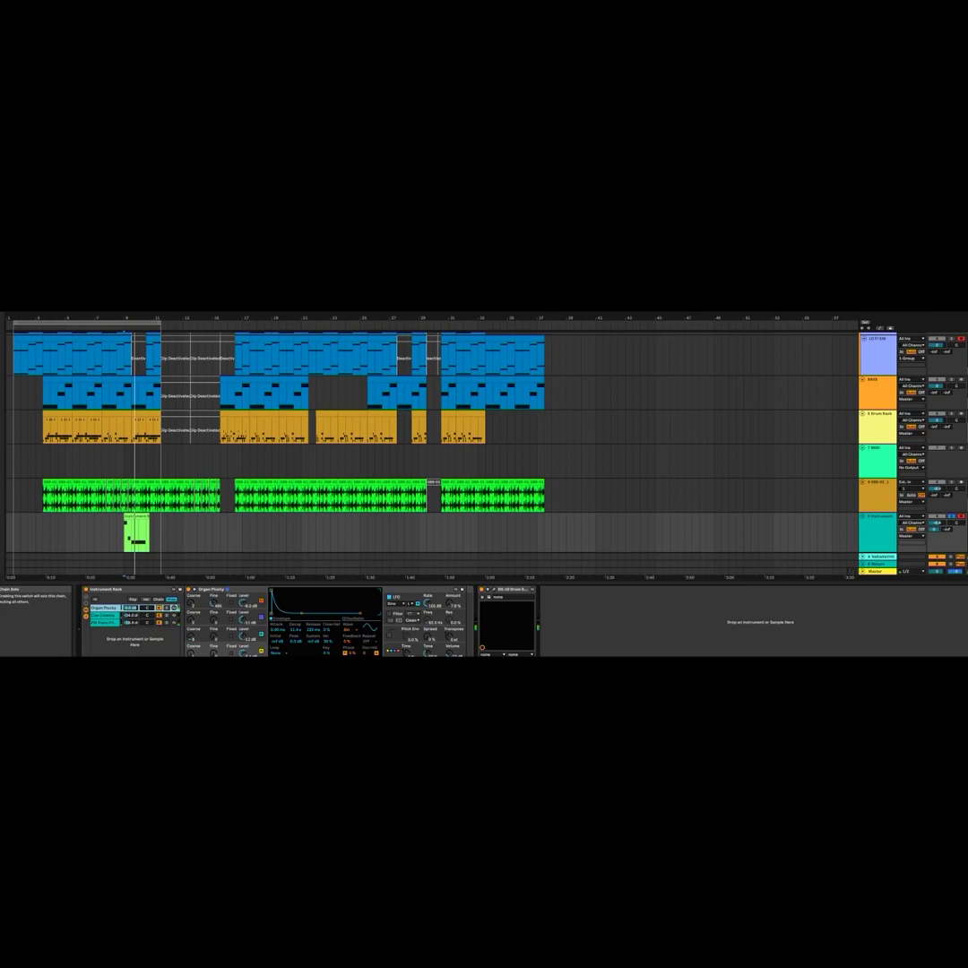
pyautogui.click(166, 615)
pyautogui.press('space')
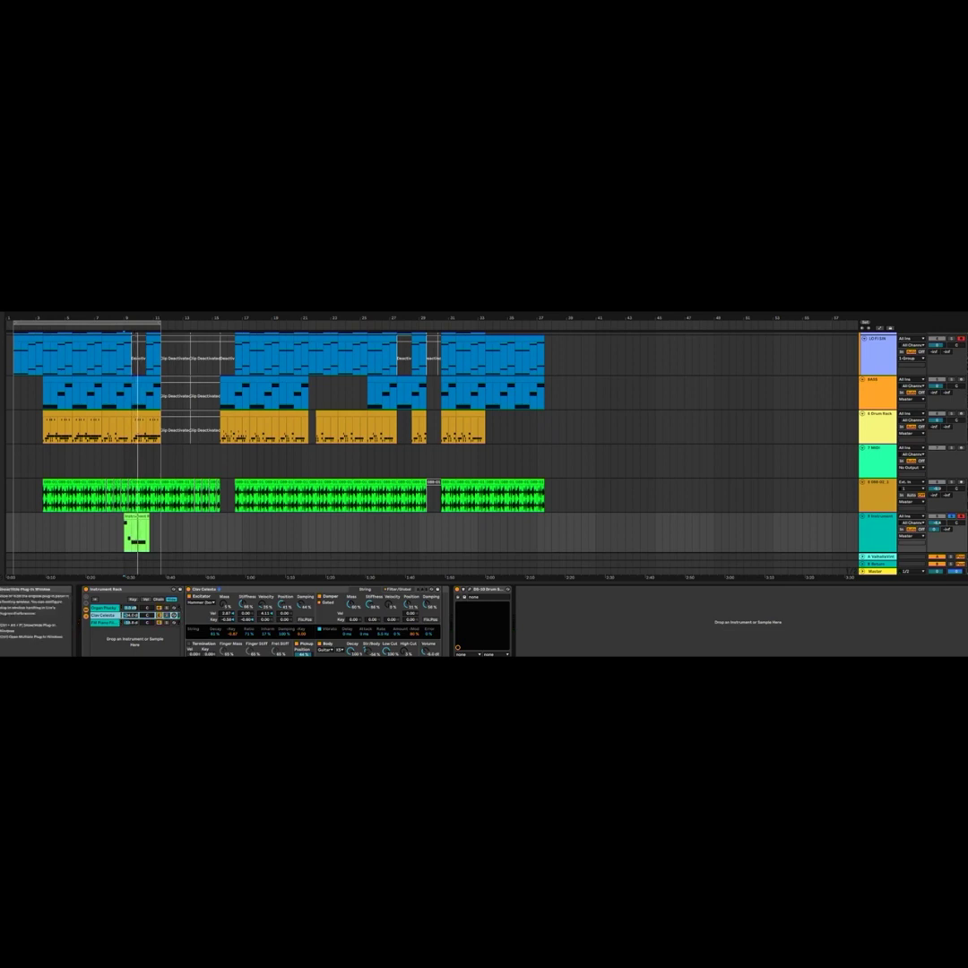
# Step: Briefly show the DS-10 Drum Shaper window, and audition the Instrument Rack's FM Piano Filtered chain from the start of the MIDI clip
pyautogui.click(470, 590)
pyautogui.click(311, 448)
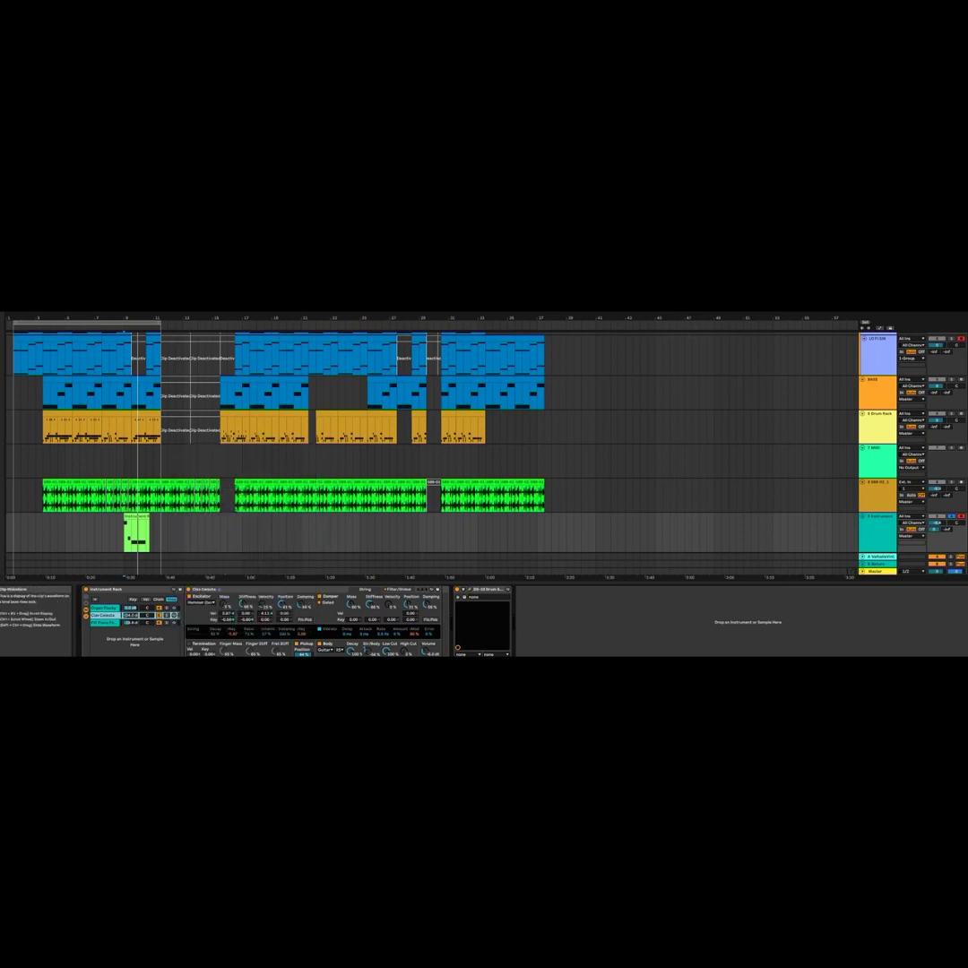
pyautogui.click(106, 623)
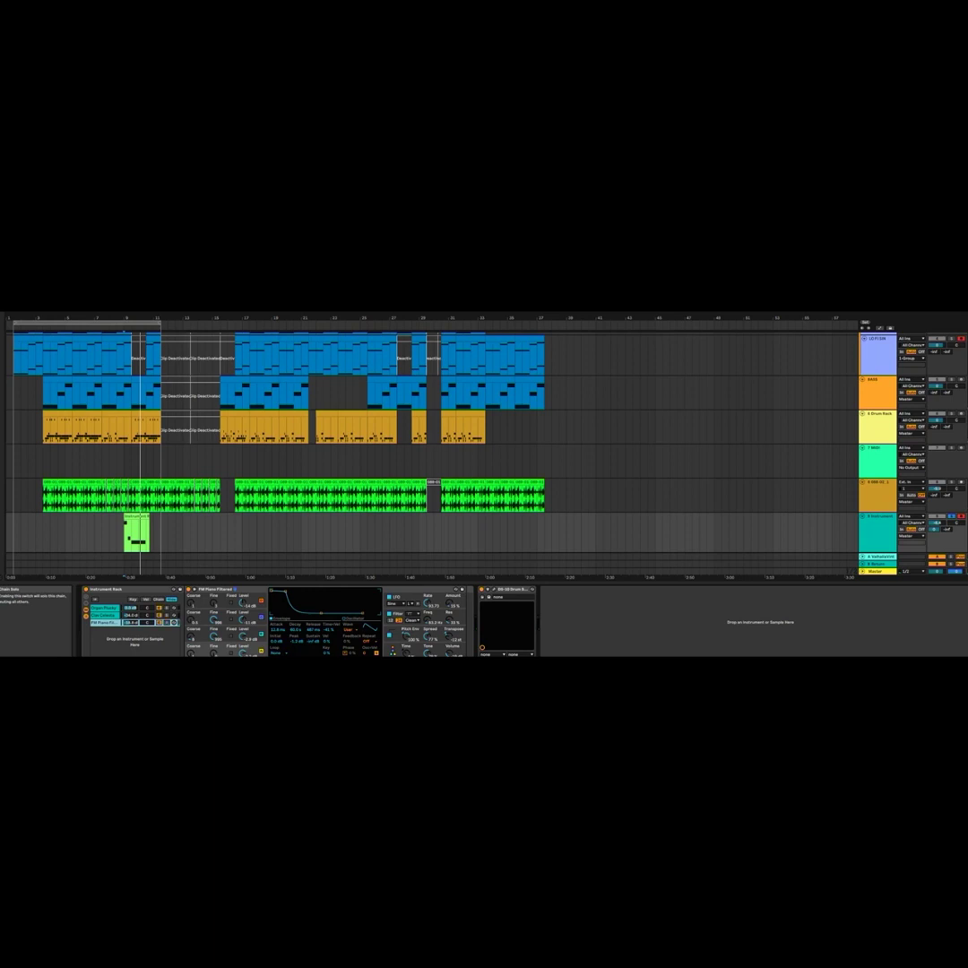
pyautogui.click(128, 536)
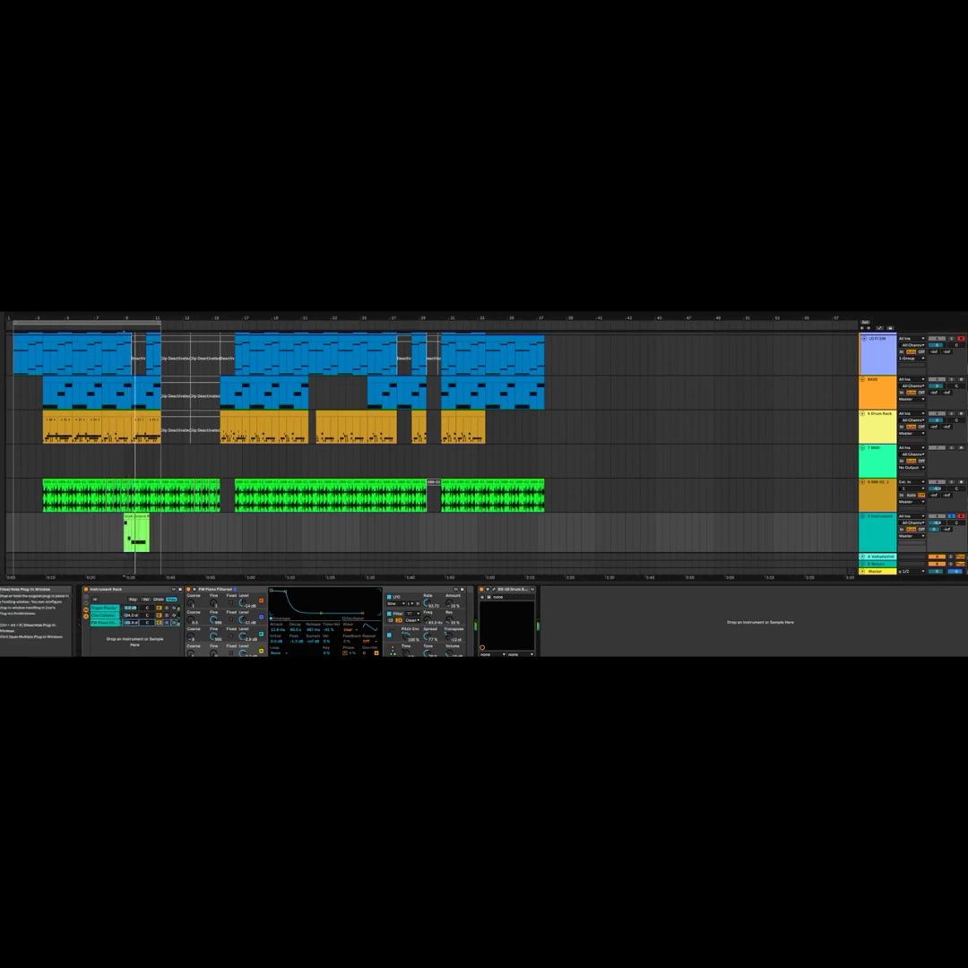
# Step: Show the DS-10 Drum Shaper on the 9 Instrument track, move its window higher over the arrangement, and close it
pyautogui.click(494, 589)
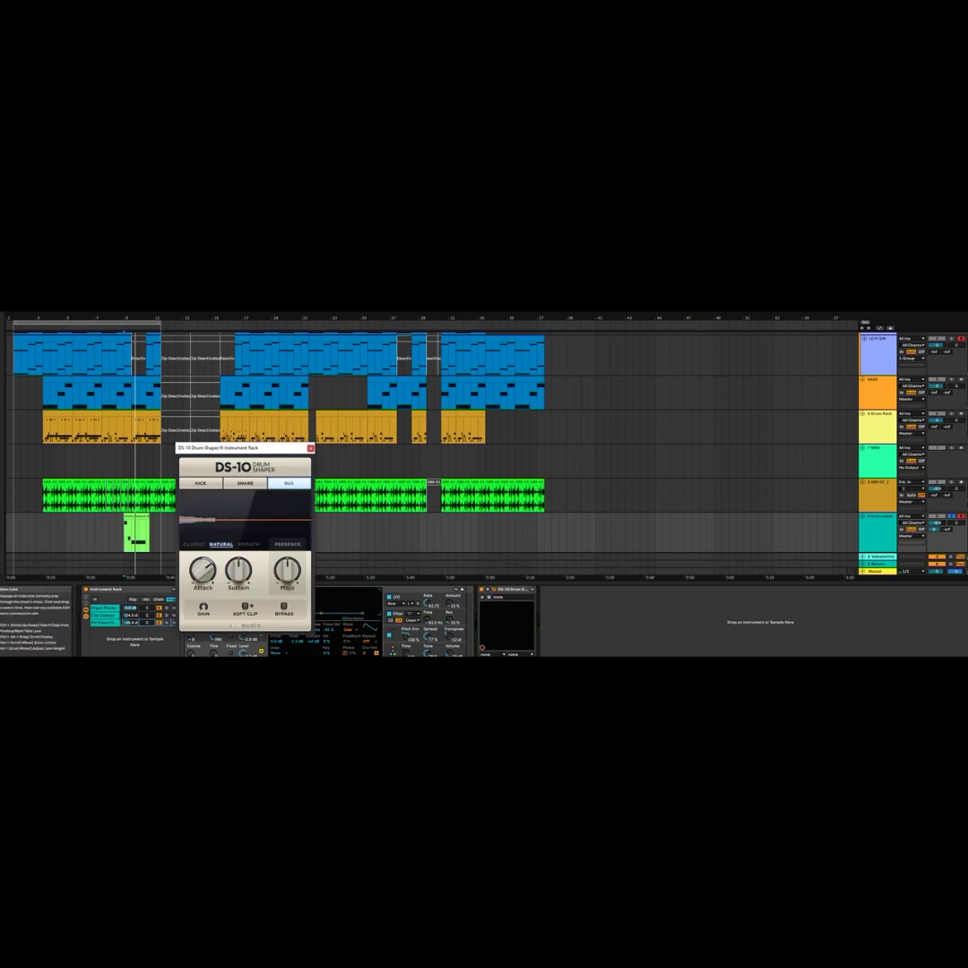
pyautogui.moveTo(225, 447); pyautogui.dragTo(287, 361)
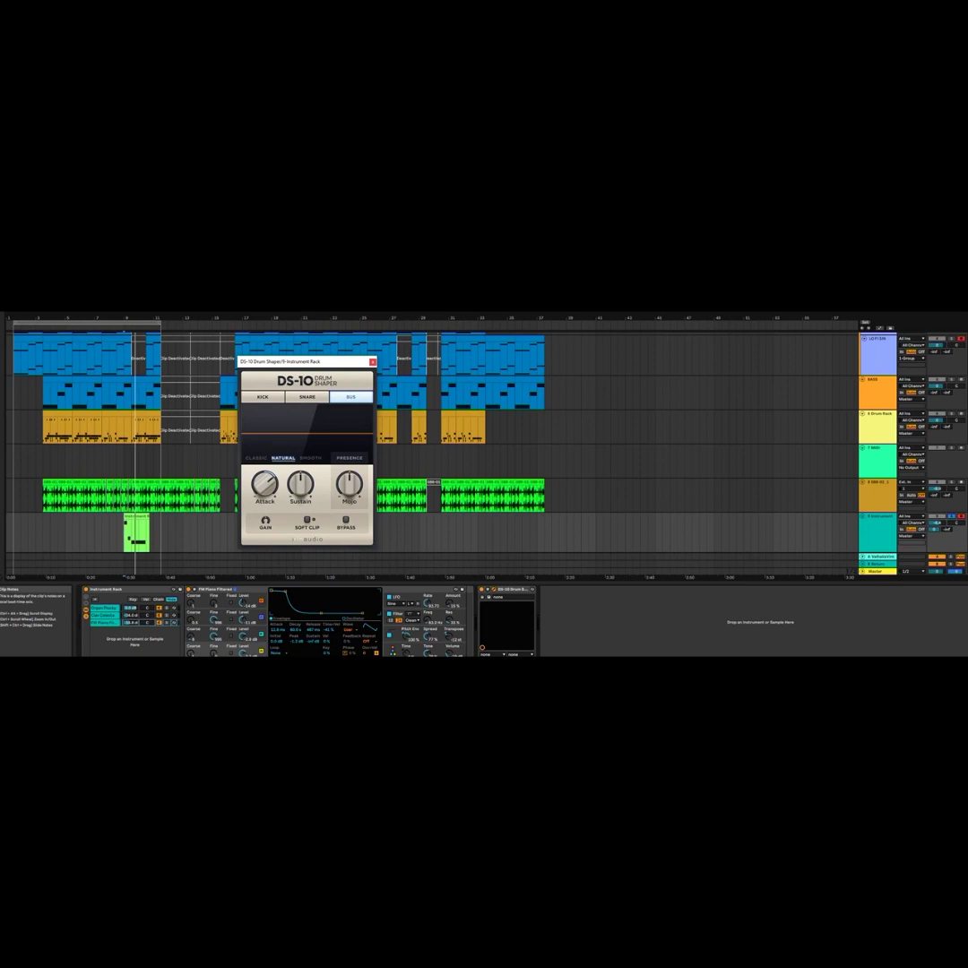
pyautogui.click(373, 362)
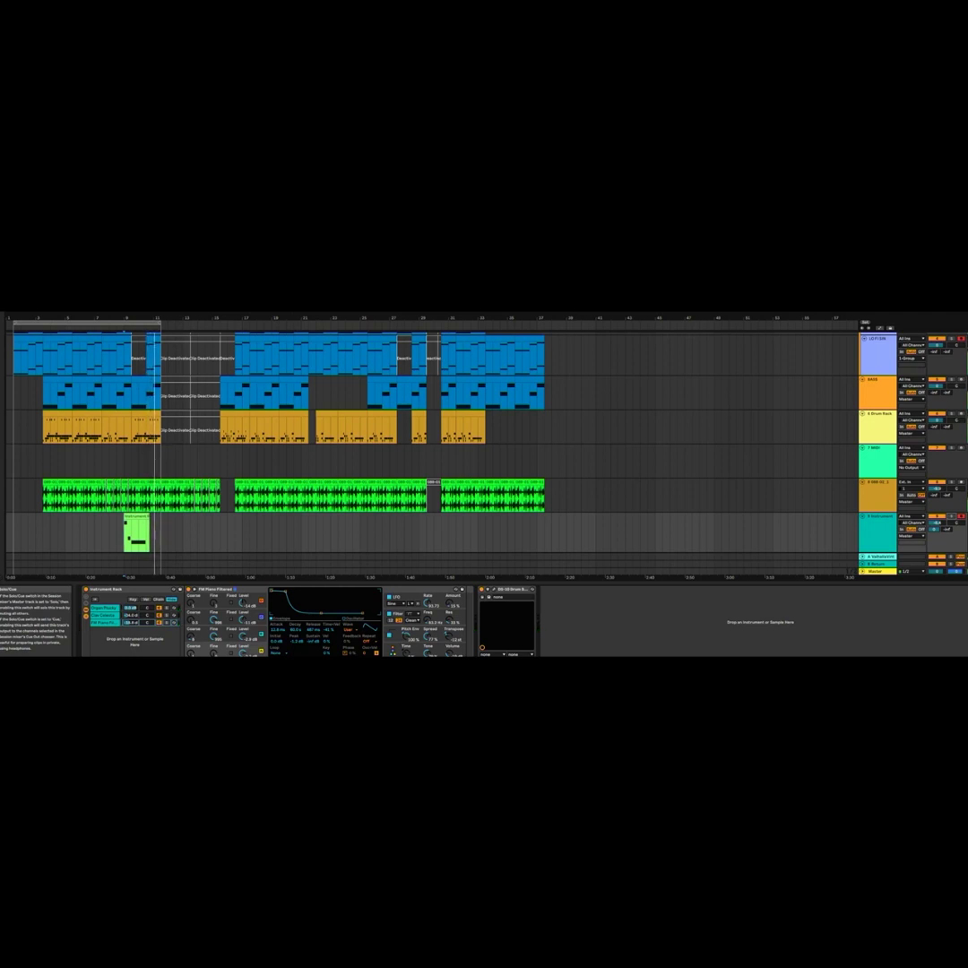
# Step: Take the 9 Instrument track out of solo and play the full arrangement from the beginning
pyautogui.scroll(3, 430, 430)
pyautogui.press('space')
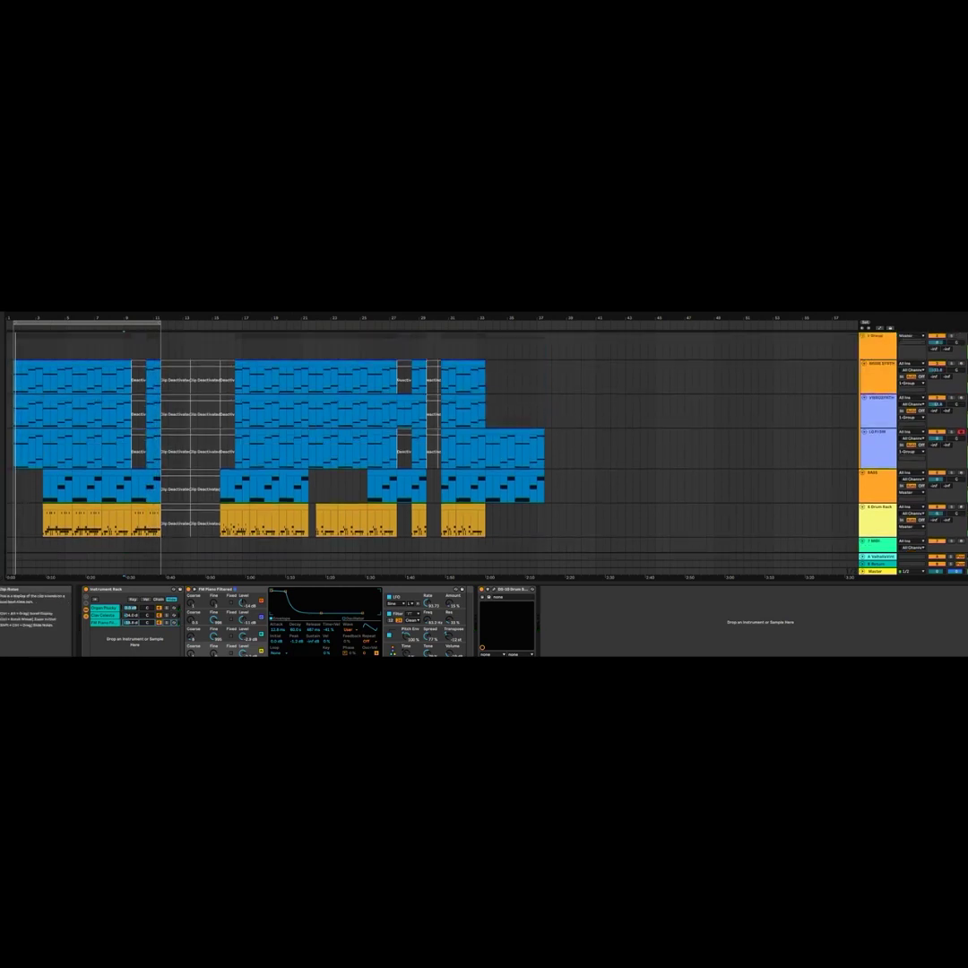